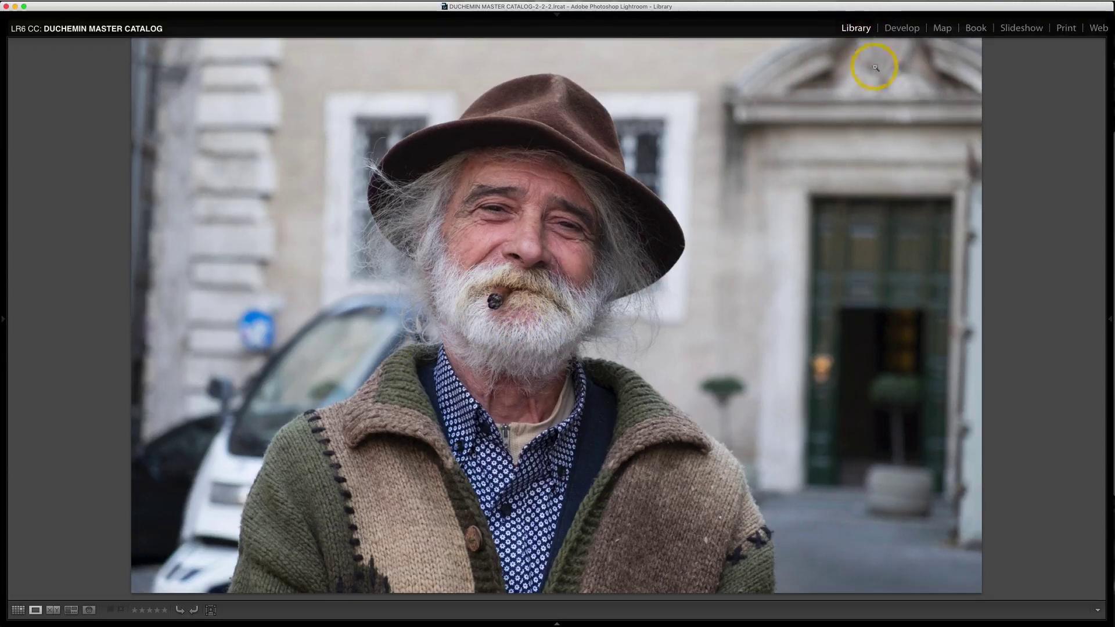
Crop the photo to a vertical 4 x 5 / 8 x 10 frame around the man at full image height.
key("r")
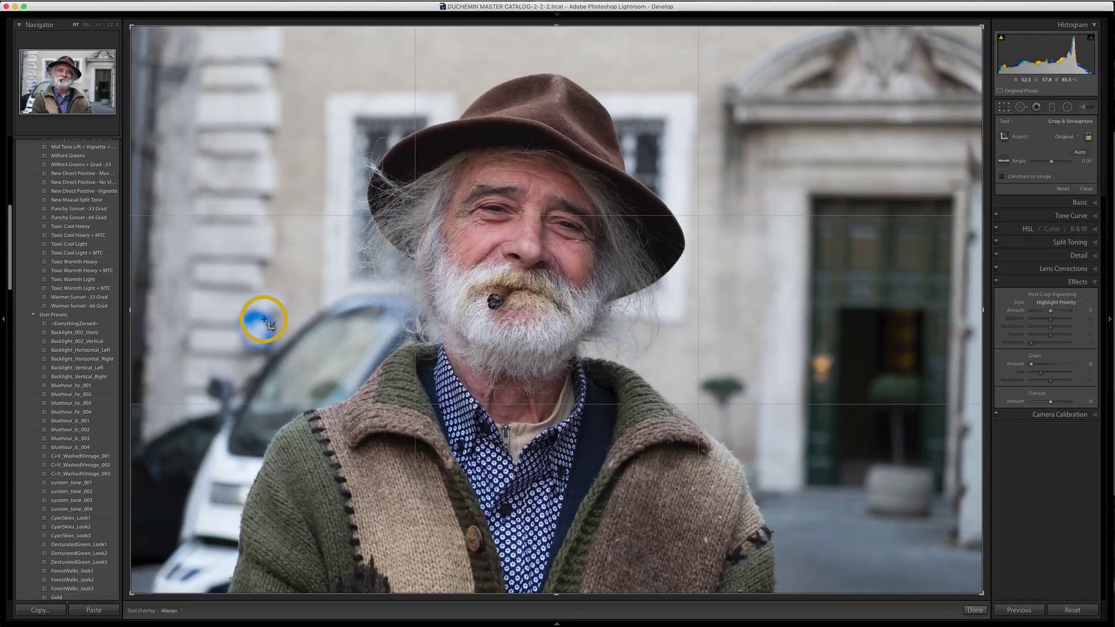
left_click(1074, 137)
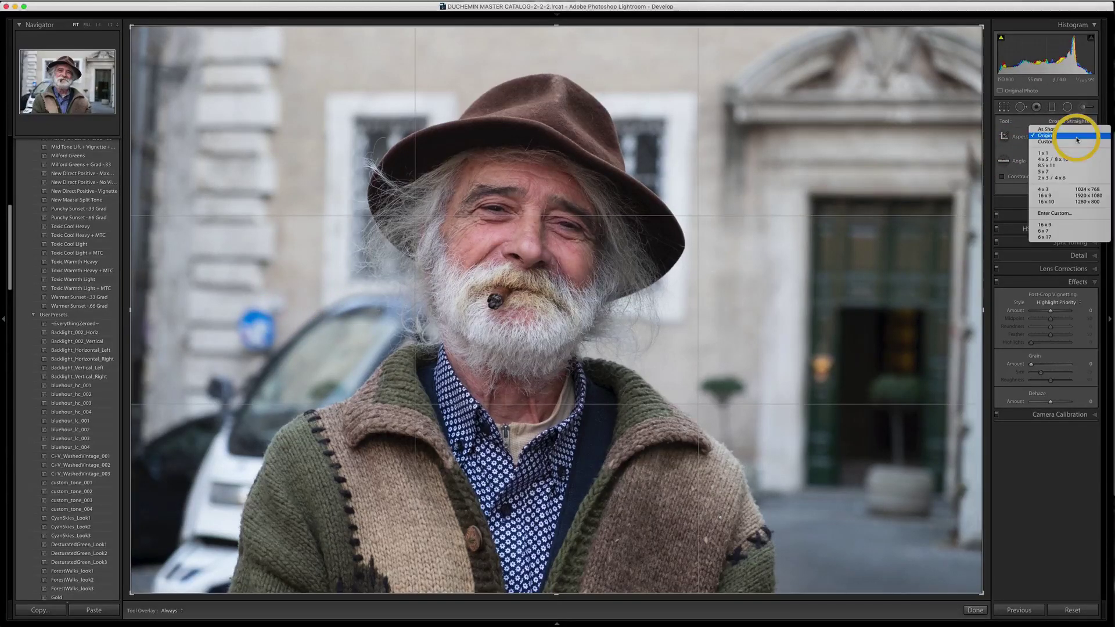
left_click(1045, 159)
left_click_drag(202, 27, 288, 30)
left_click_drag(382, 73, 511, 64)
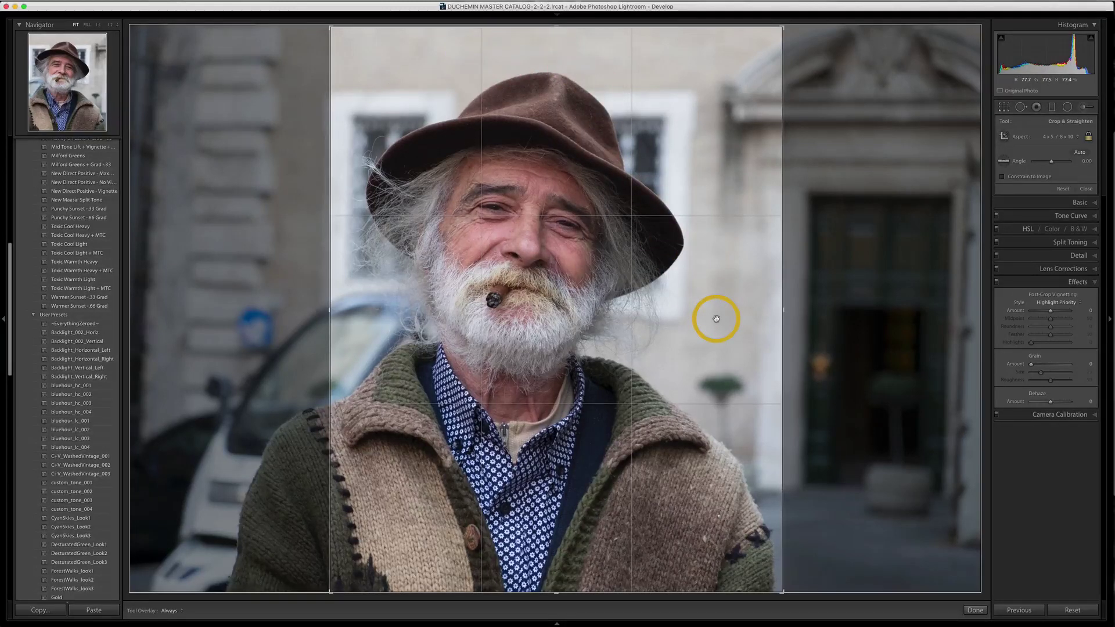
key("Return")
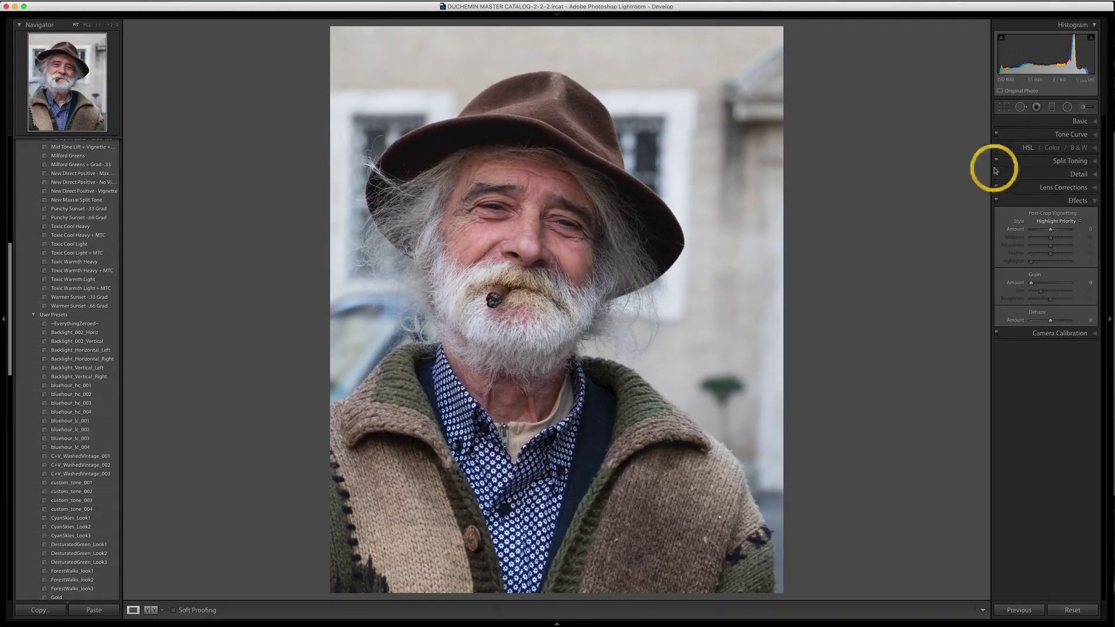
Convert the cropped portrait to black and white using the Black & White Mix.
left_click(1096, 122)
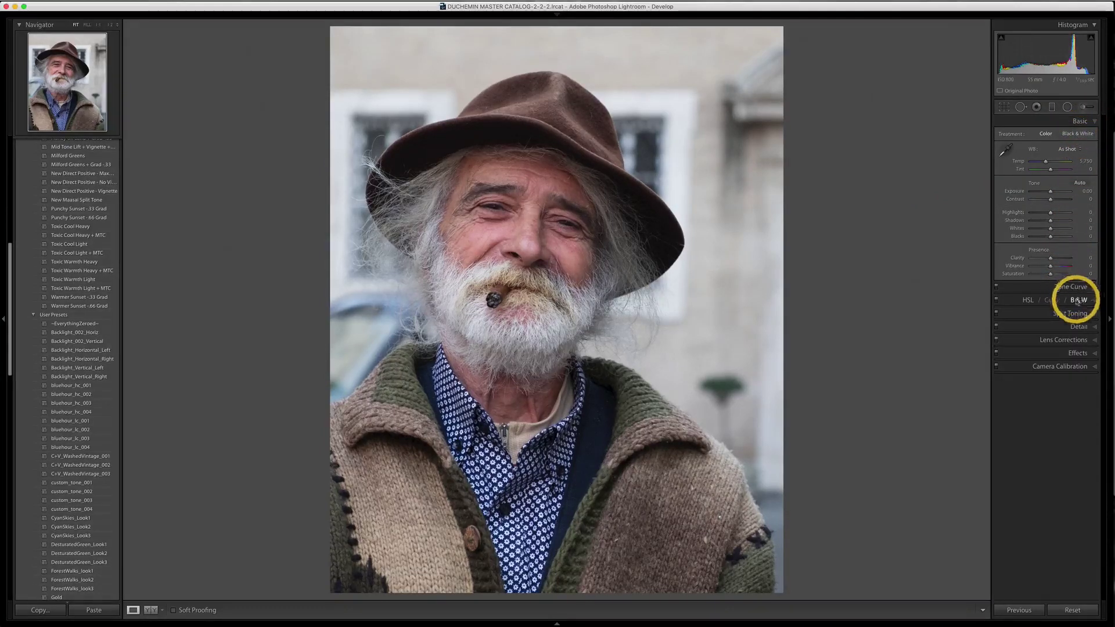
left_click(1077, 299)
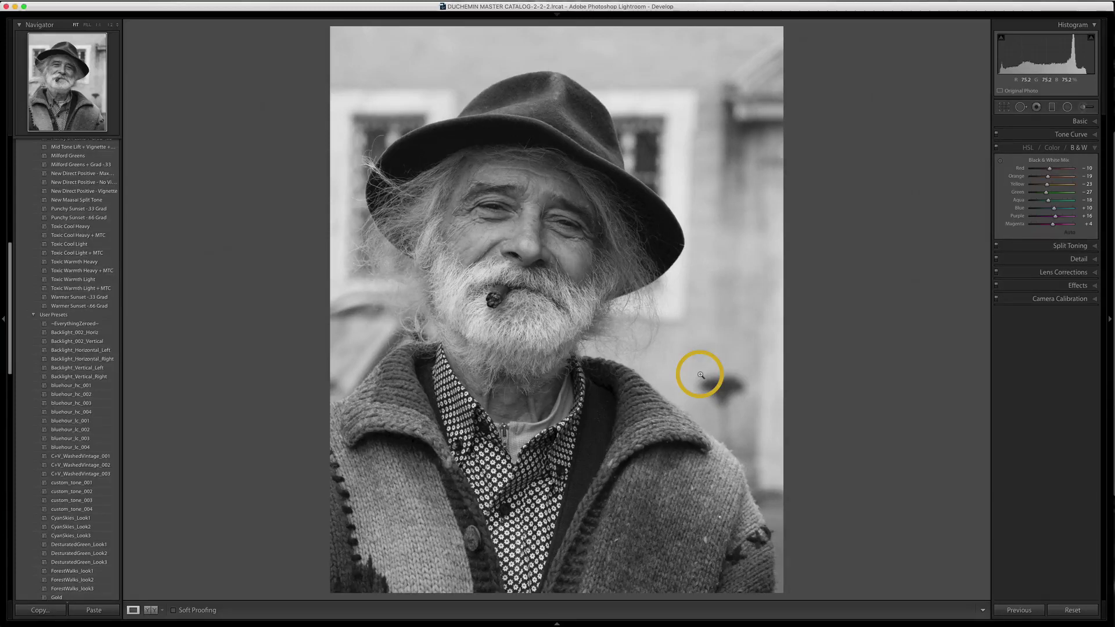
Try a post-crop vignette with amount -76 and midpoint 20, and switch the Effects adjustments off.
left_click(1096, 286)
mouse_move(1051, 231)
left_mouse_down()
mouse_move(1035, 229)
mouse_move(1038, 239)
left_mouse_up()
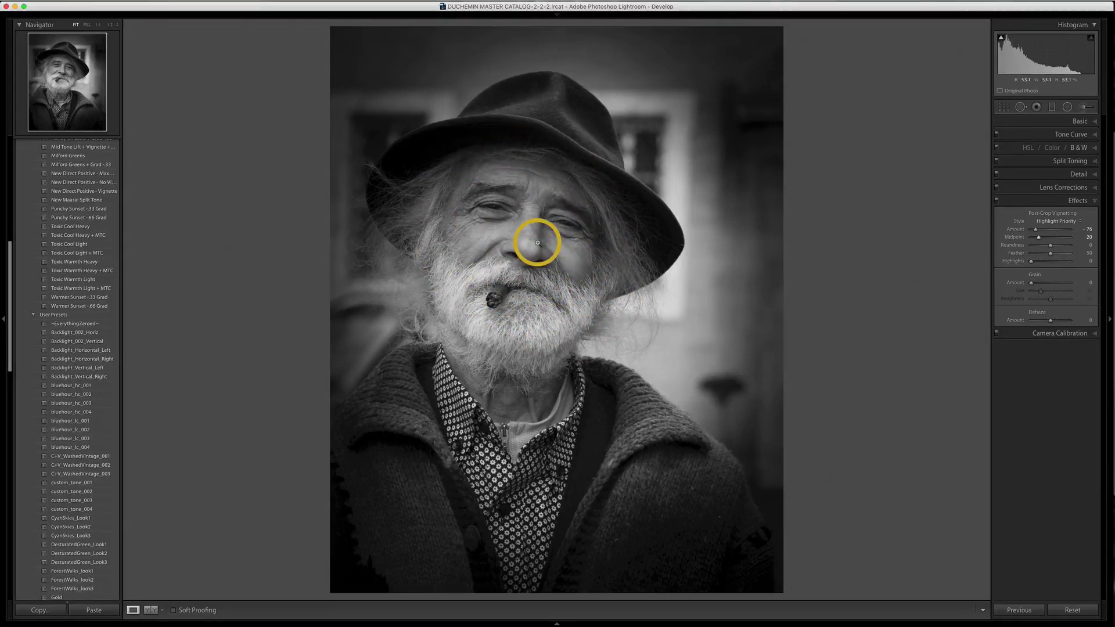
left_click(996, 201)
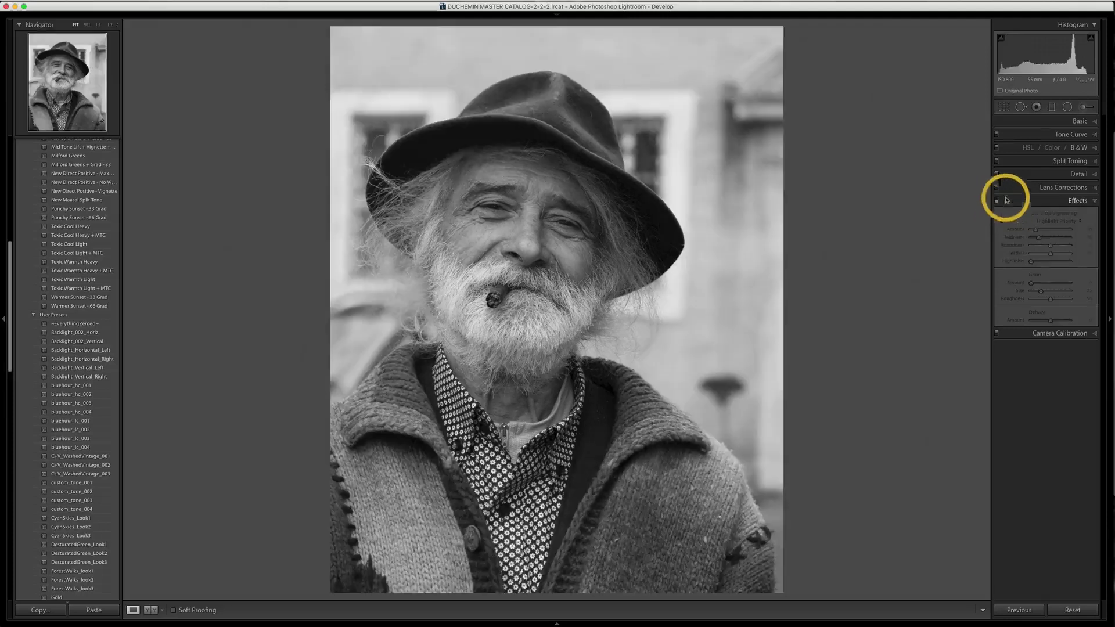
Place a radial filter over the man's face and stretch it into a tall ellipse from hat to chest.
left_click(1067, 107)
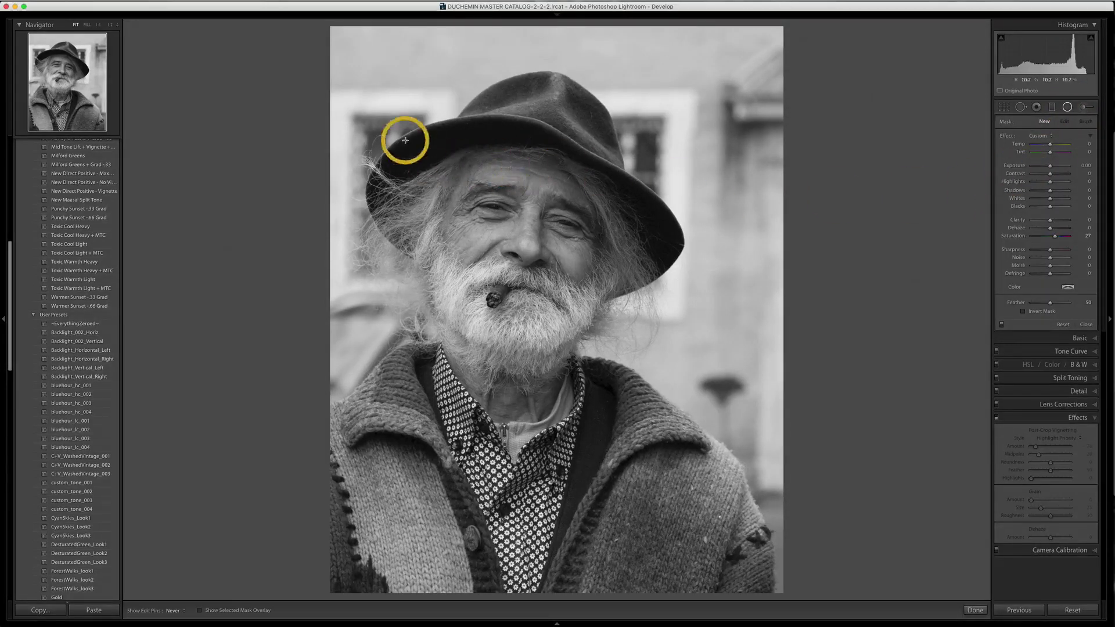
left_click(538, 286)
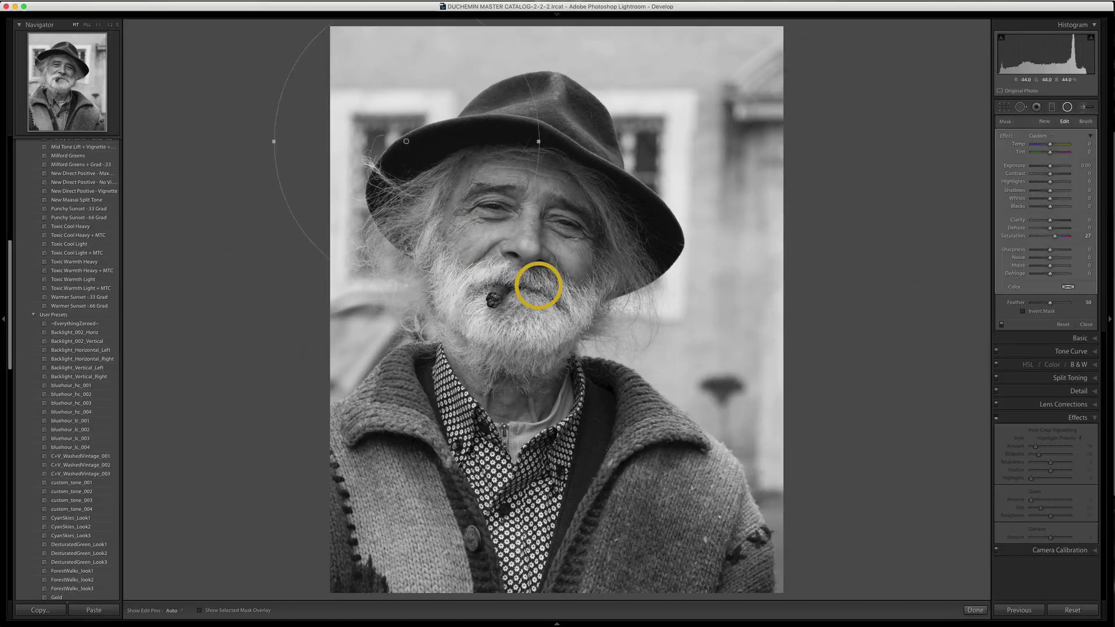
left_click_drag(443, 199, 559, 281)
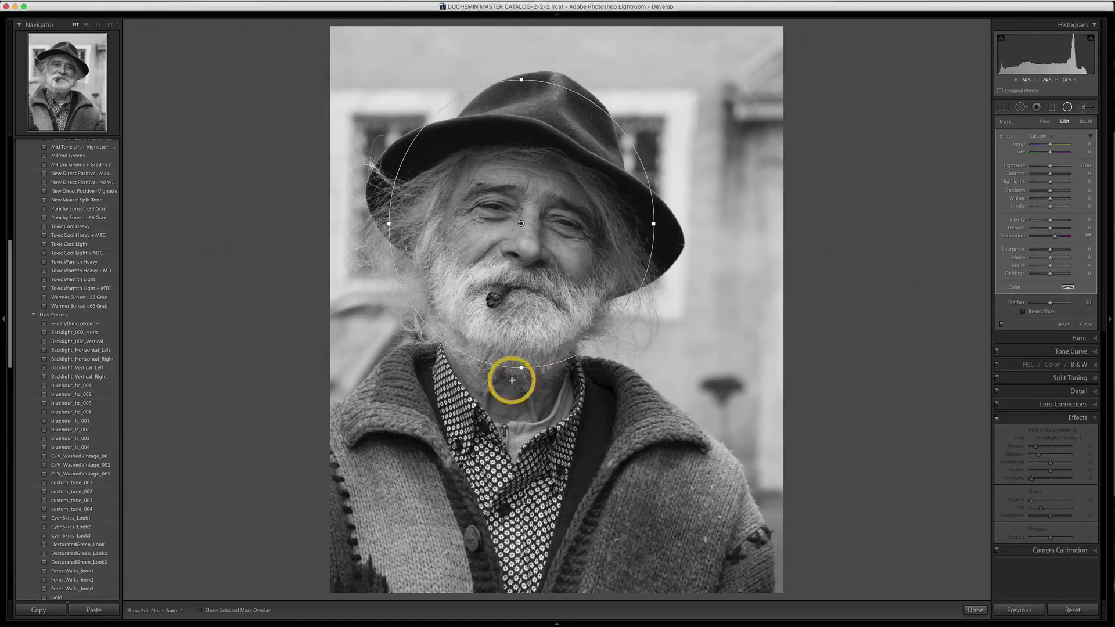
left_click_drag(520, 368, 500, 450)
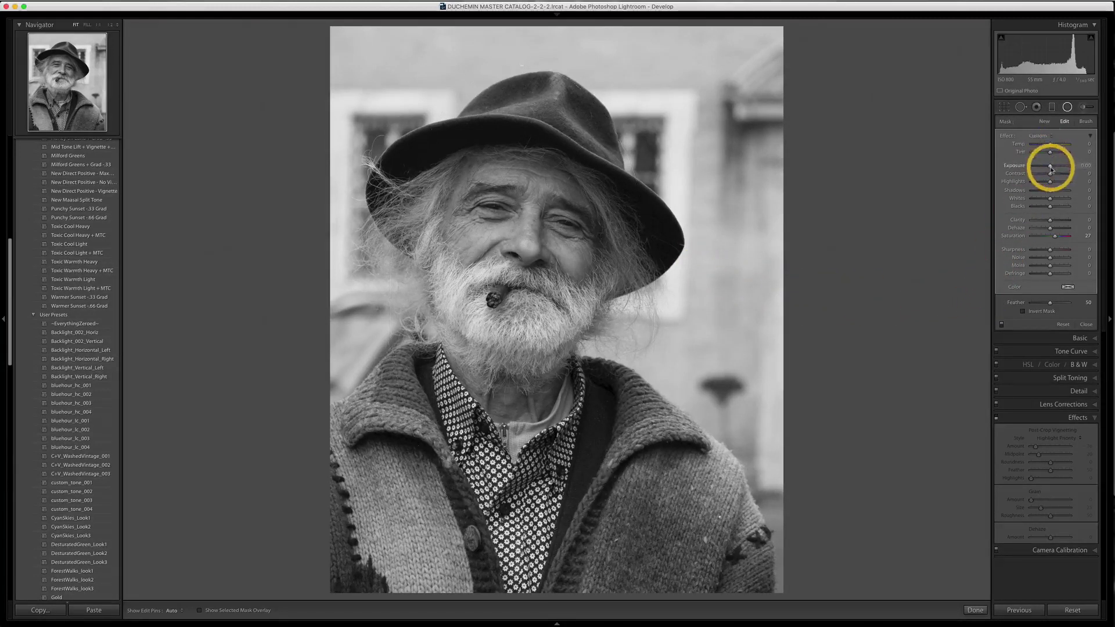
Test the radial filter with exposure at -2.80, 1.54 and 0.17, toggling the inverted mask.
left_click_drag(1050, 169, 1038, 169)
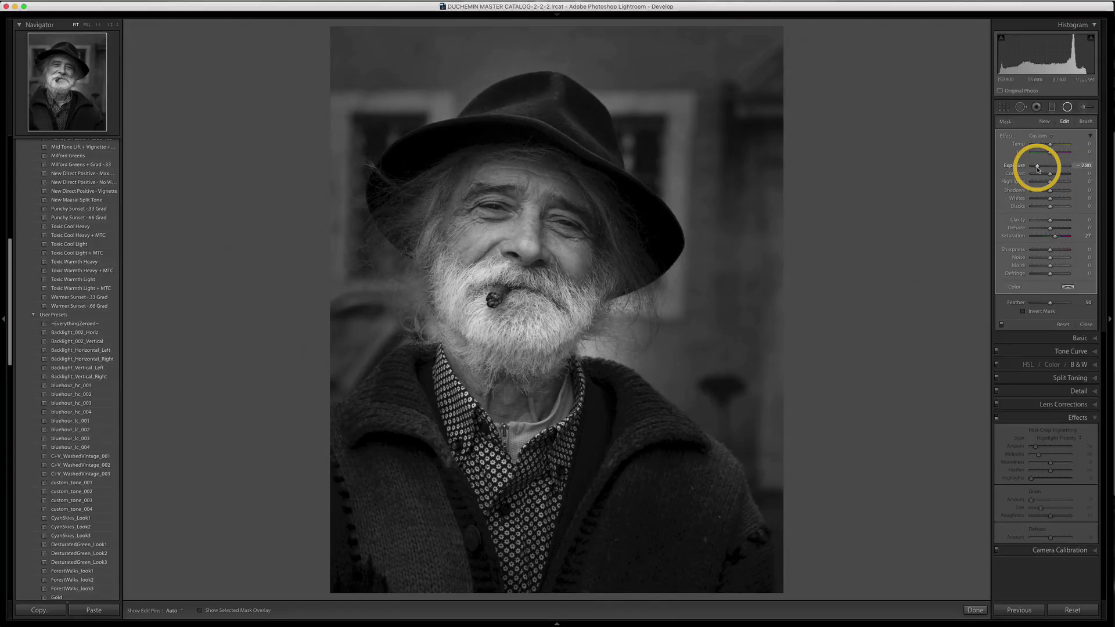
mouse_move(786, 290)
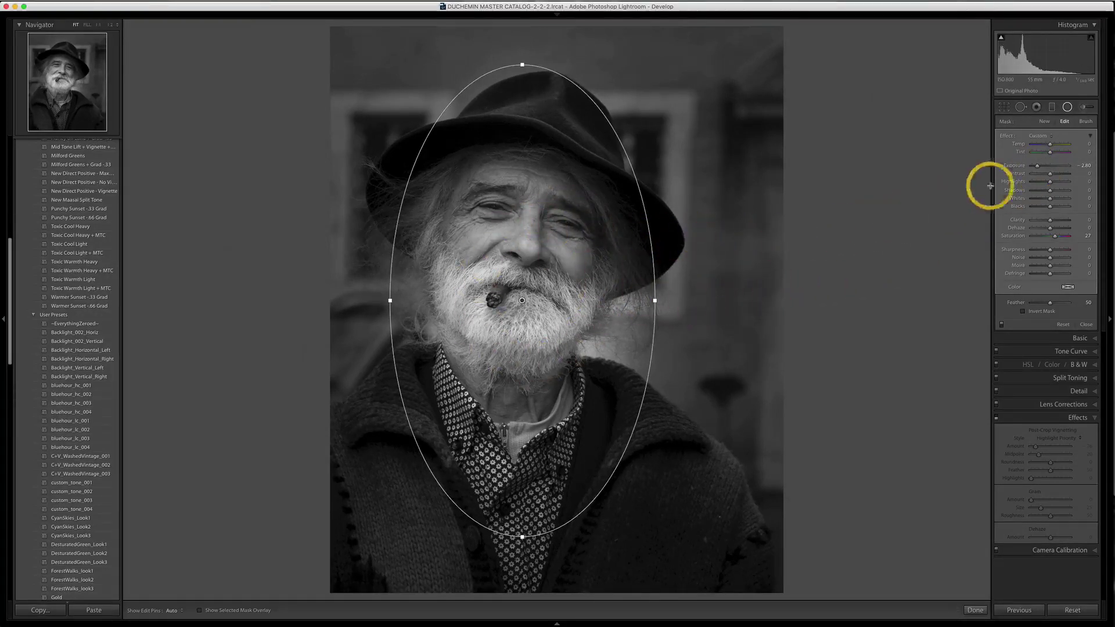
left_click_drag(1038, 167, 1057, 165)
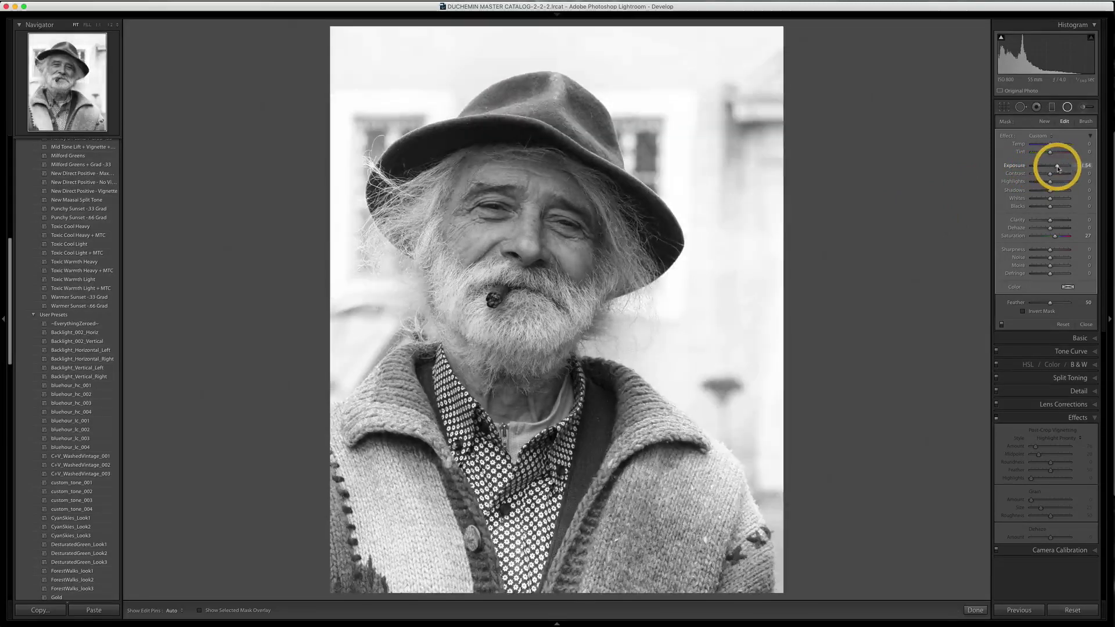
left_click(1023, 312)
mouse_move(1055, 167)
left_mouse_down()
mouse_move(1038, 165)
mouse_move(1050, 168)
left_mouse_up()
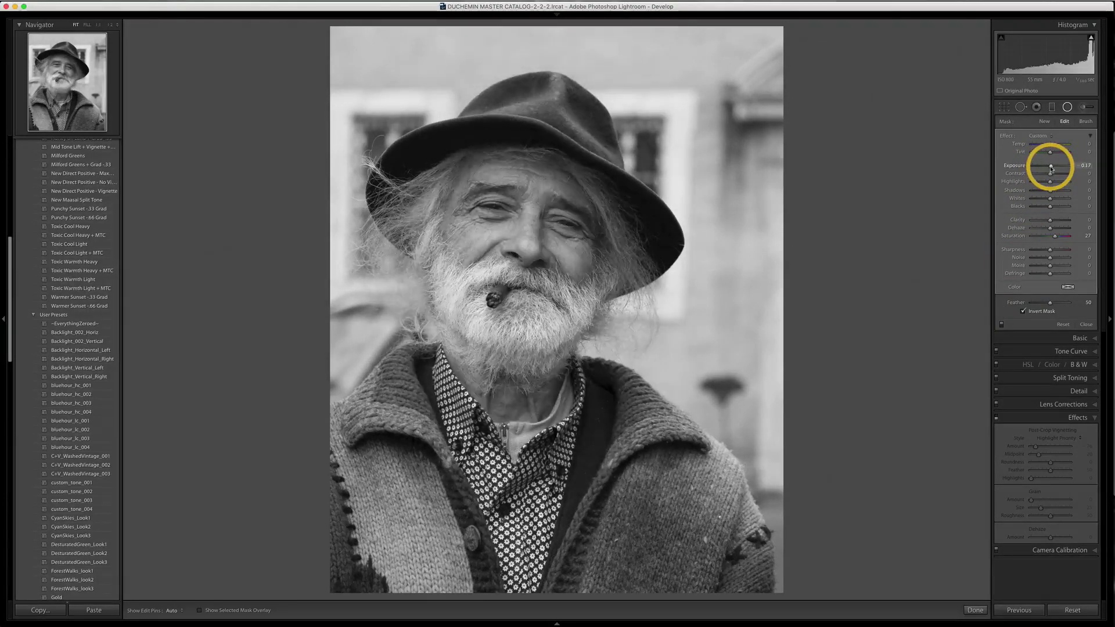
left_click(1023, 312)
left_click(1023, 313)
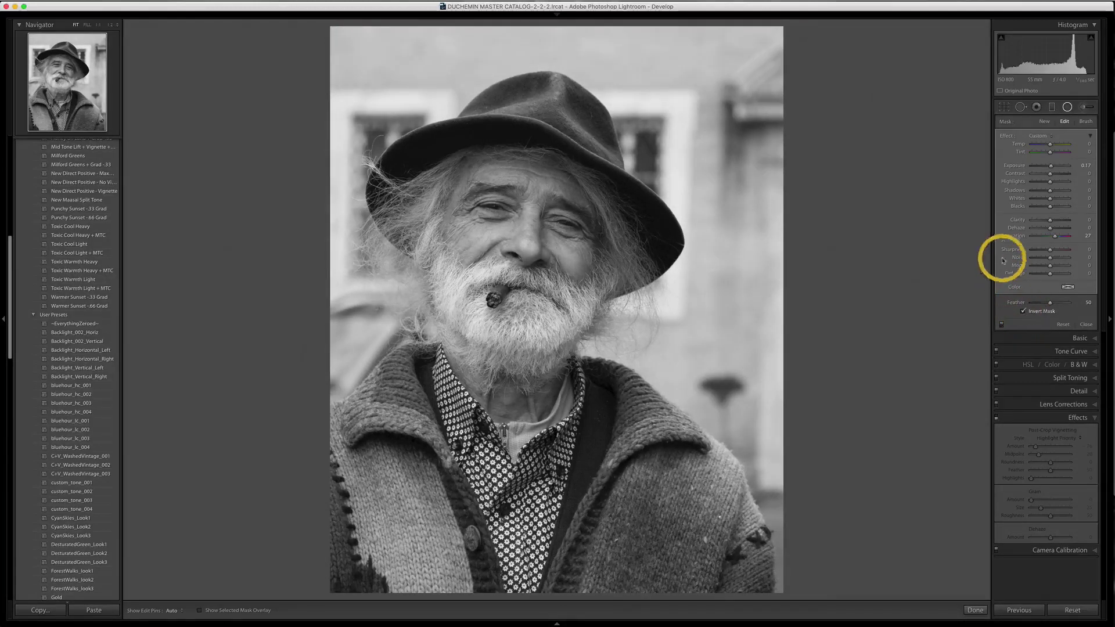
left_click(1023, 311)
Darken the area outside the ellipse with exposure -2.38, contrast 11, highlights -26 and whites -39.
left_click_drag(1051, 168, 1040, 168)
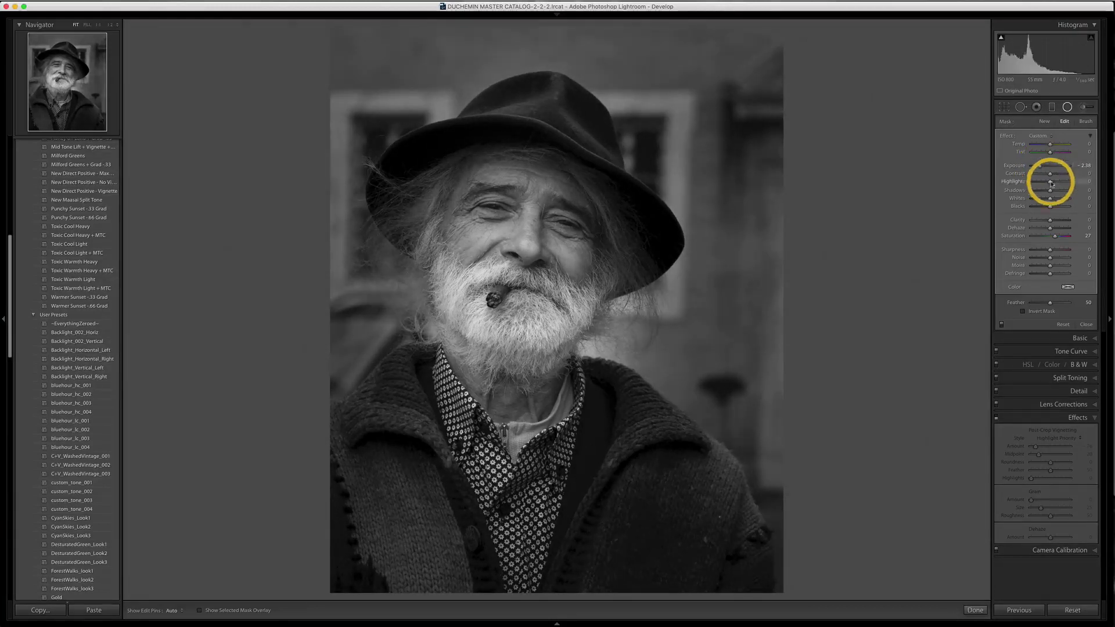
left_click_drag(1050, 174, 1043, 201)
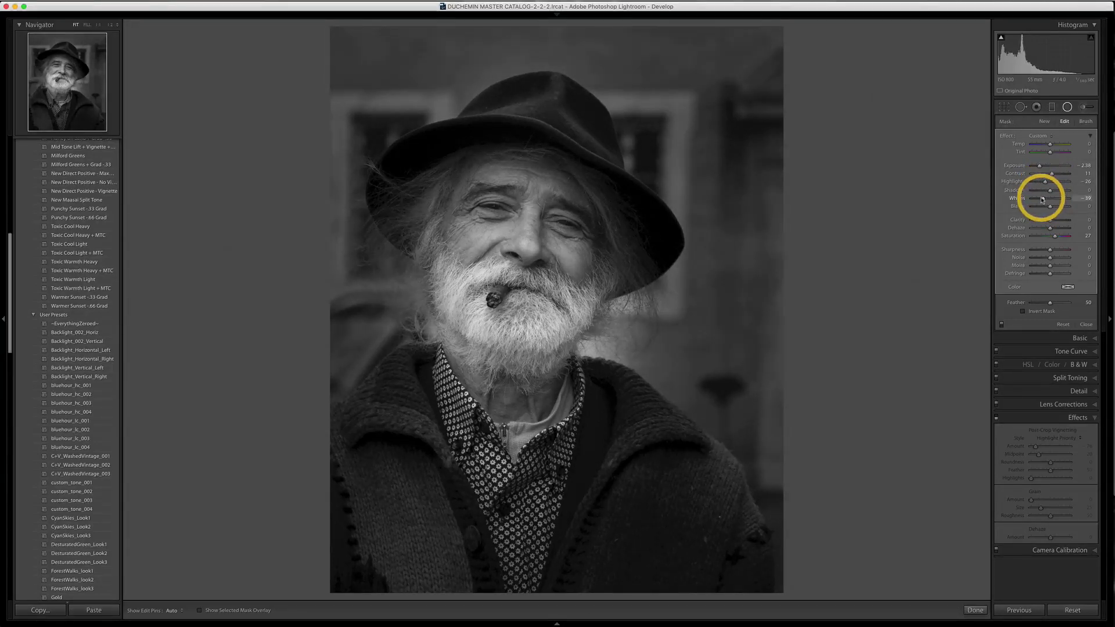
Reposition the radial filter over the face and beard and widen its ellipse slightly.
mouse_move(500, 304)
left_mouse_down()
mouse_move(474, 269)
mouse_move(500, 302)
left_mouse_up()
mouse_move(470, 181)
left_mouse_down()
mouse_move(465, 199)
mouse_move(475, 192)
left_mouse_up()
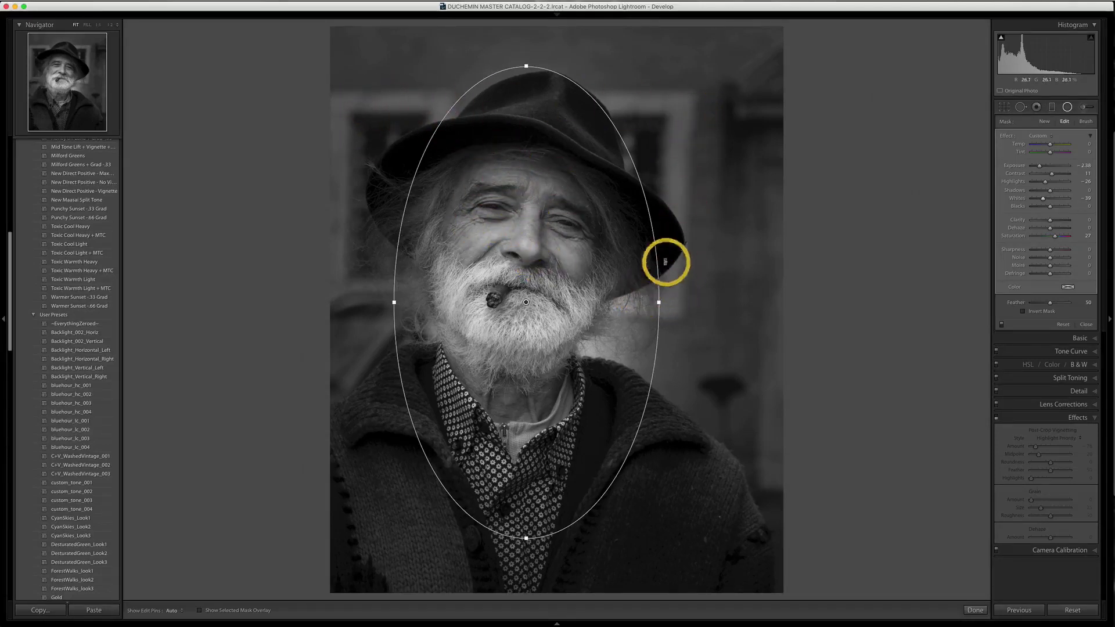
left_click_drag(497, 209, 500, 222)
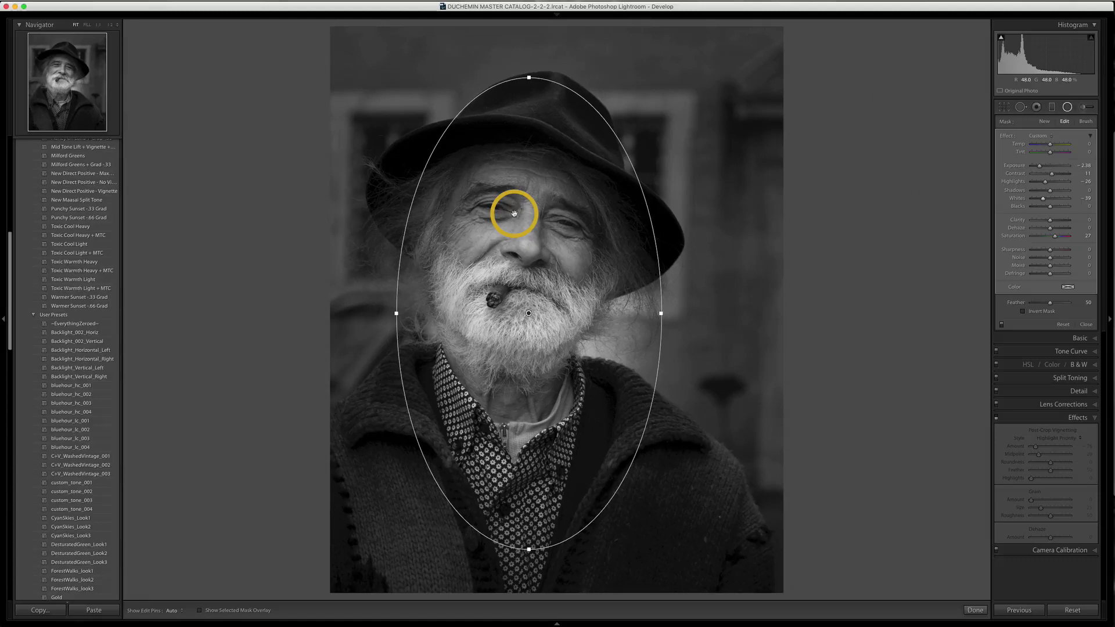
mouse_move(507, 214)
left_mouse_down()
mouse_move(497, 219)
mouse_move(504, 201)
left_mouse_up()
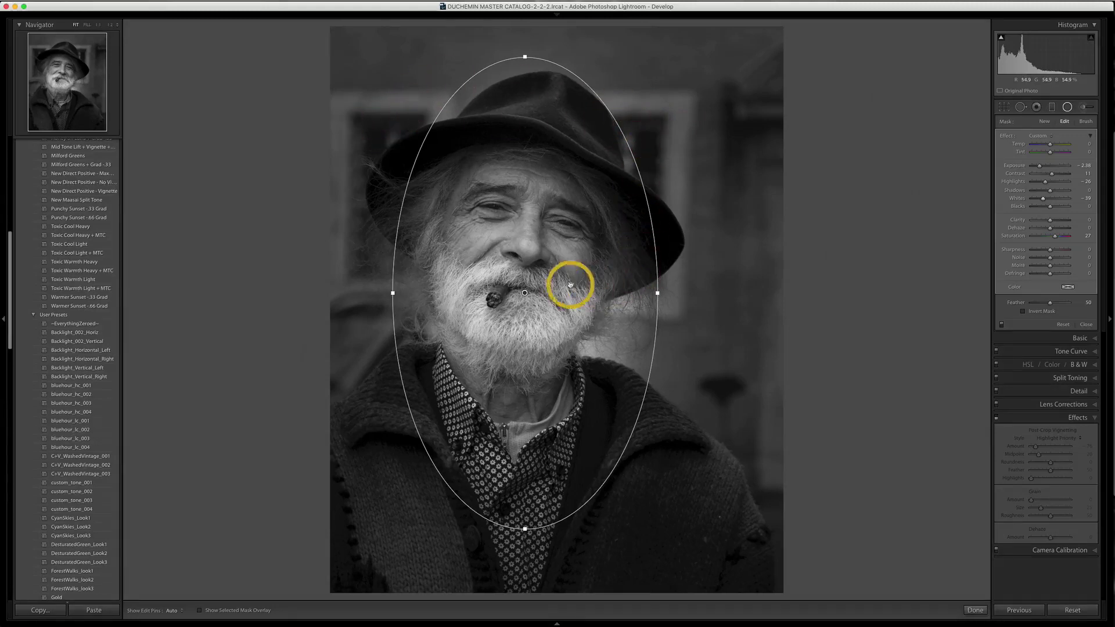
left_click_drag(654, 290, 662, 294)
mouse_move(594, 296)
left_mouse_down()
mouse_move(591, 309)
mouse_move(591, 290)
left_mouse_up()
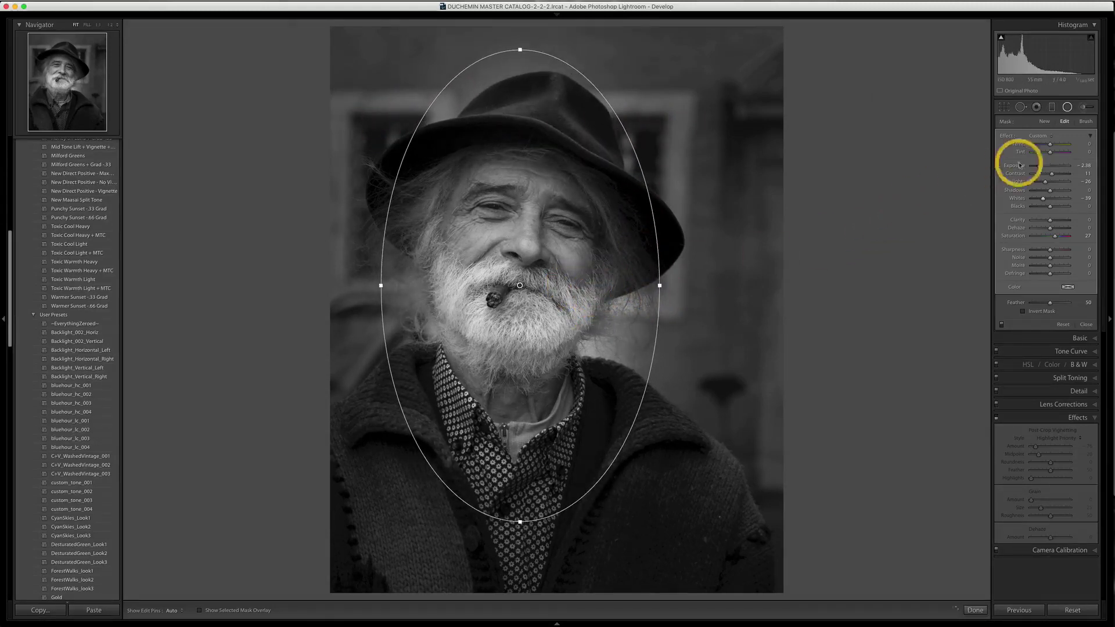
Refine the face radial filter with exposure -1.78 and clarity 32, and reset its saturation to 0.
left_click_drag(1039, 168, 1043, 168)
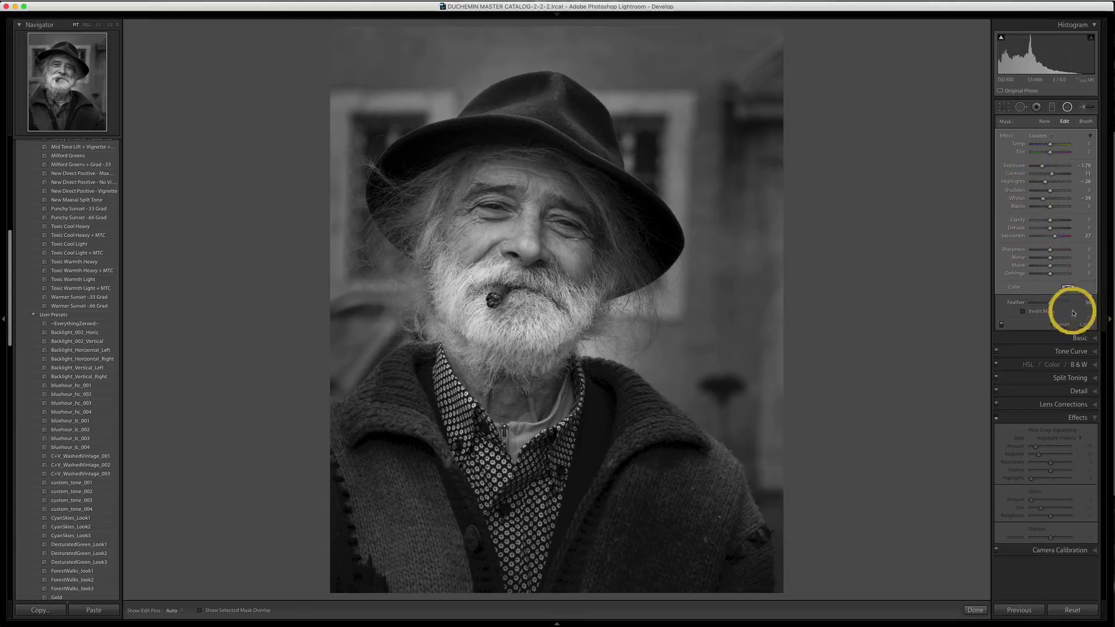
left_click_drag(1047, 220, 1060, 221)
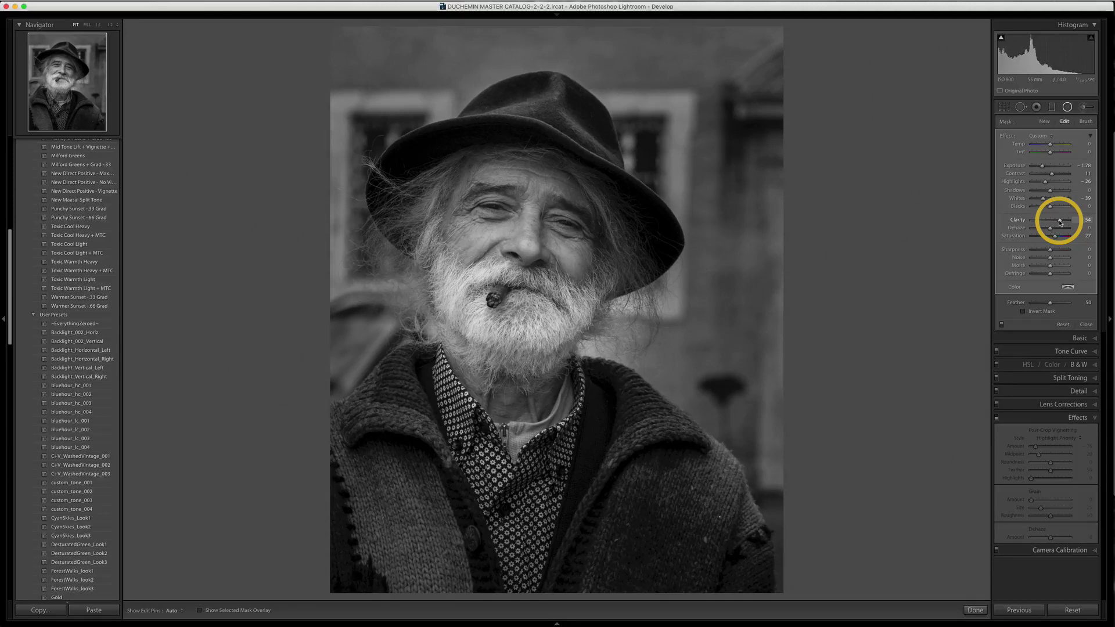
mouse_move(1059, 222)
left_mouse_down()
mouse_move(1026, 223)
mouse_move(1055, 222)
left_mouse_up()
double_click(1010, 237)
left_click(1083, 326)
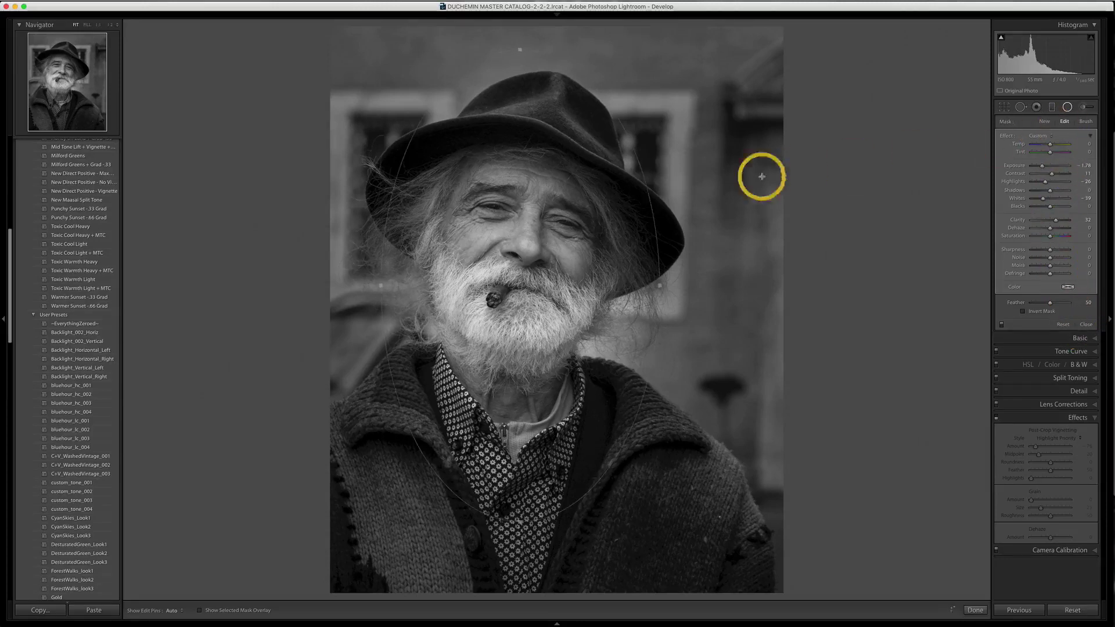
Add a small inverted radial filter over the eye on the image's right side with exposure 0.49 and highlights 37.
left_click(1044, 121)
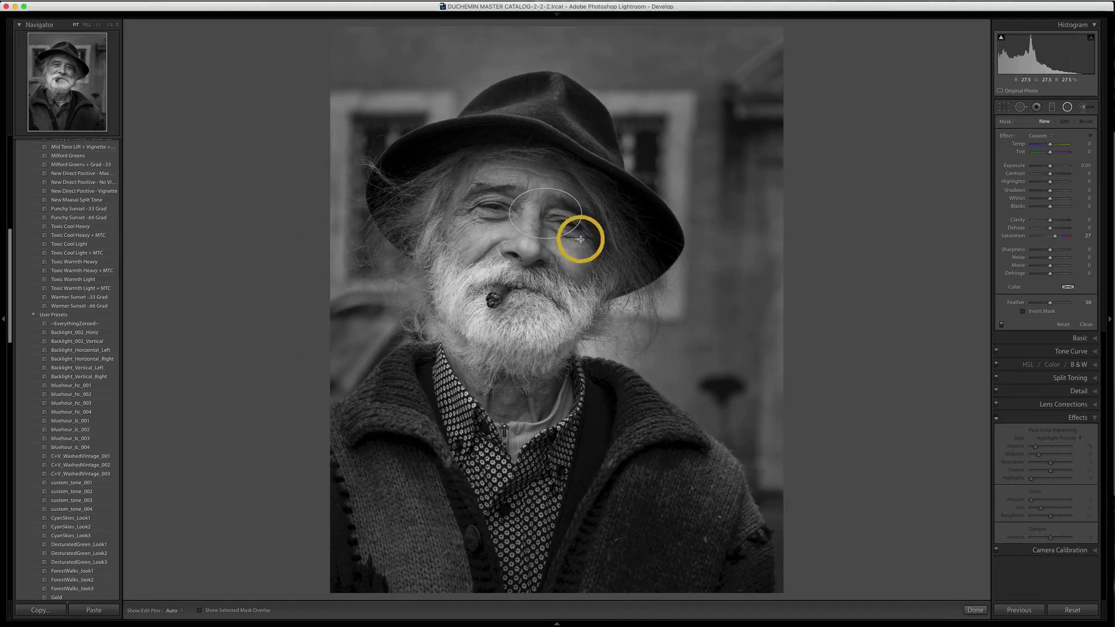
left_click_drag(561, 225, 595, 251)
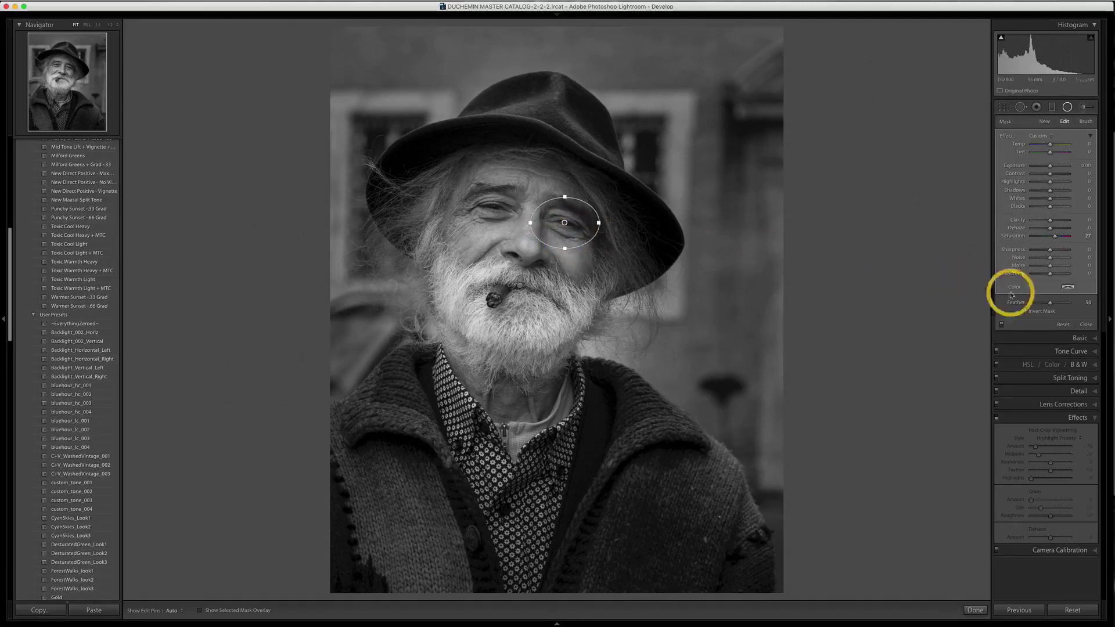
left_click(1023, 312)
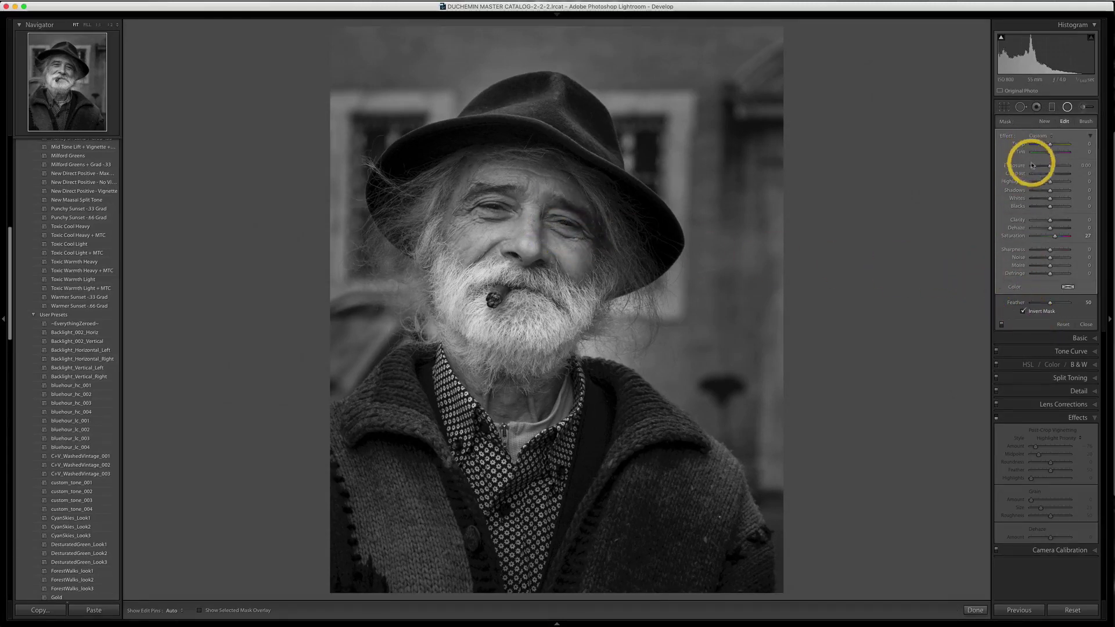
left_click_drag(1048, 165, 1053, 167)
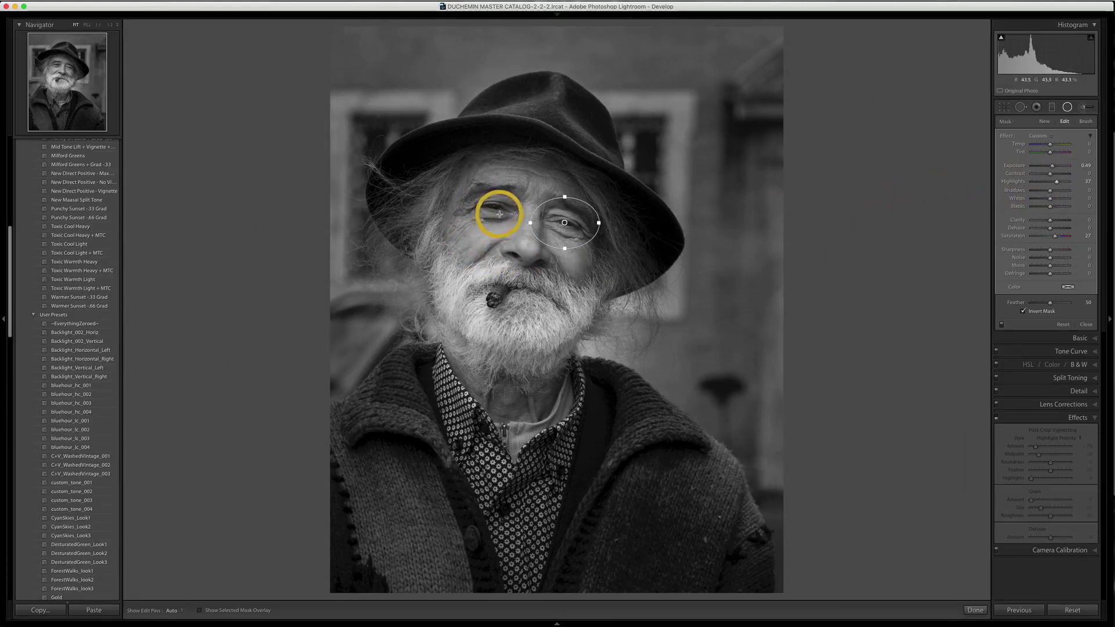
Duplicate the eye's radial filter and move the copy over the man's other eye.
right_click(561, 230)
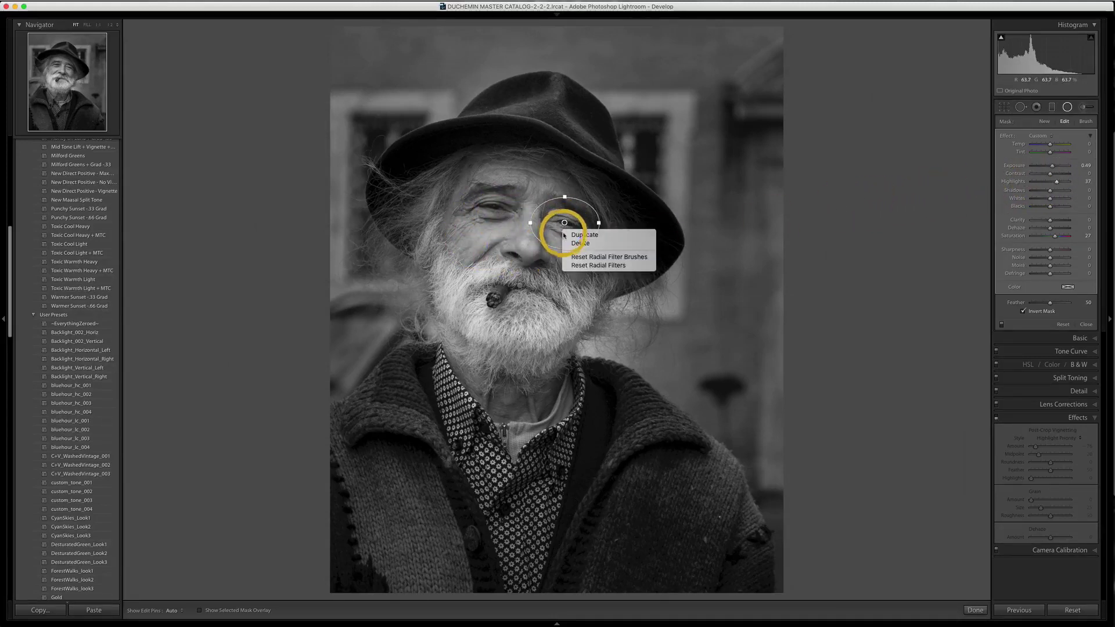
left_click(569, 233)
left_click_drag(569, 233, 501, 219)
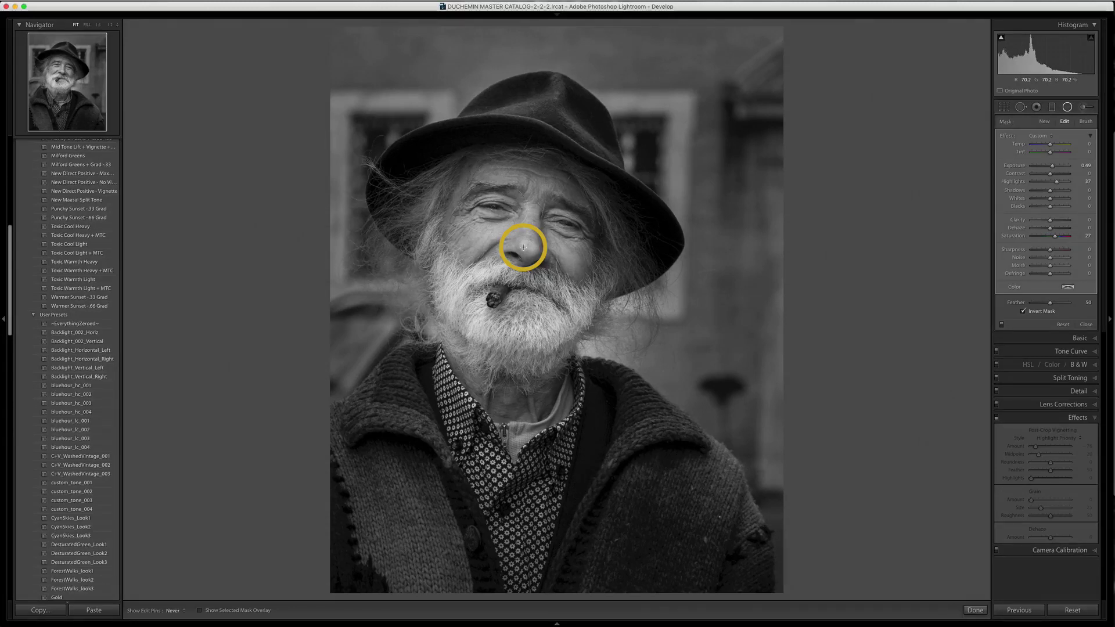
Compare the portrait before and after editing side by side, return to the single view and close the radial filter tool.
key("y")
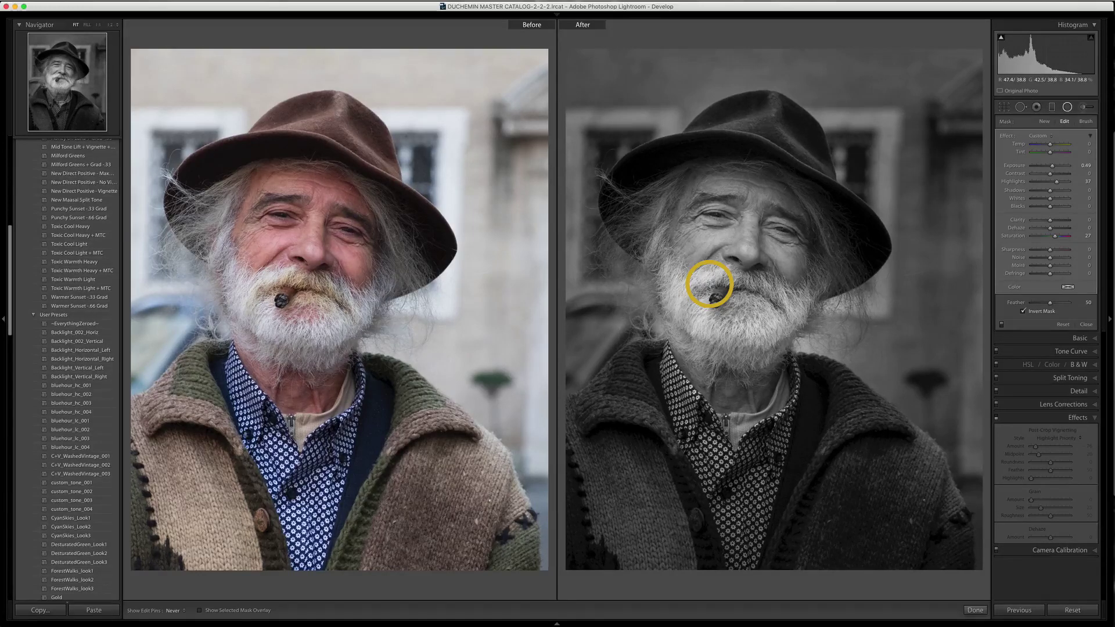
key("y")
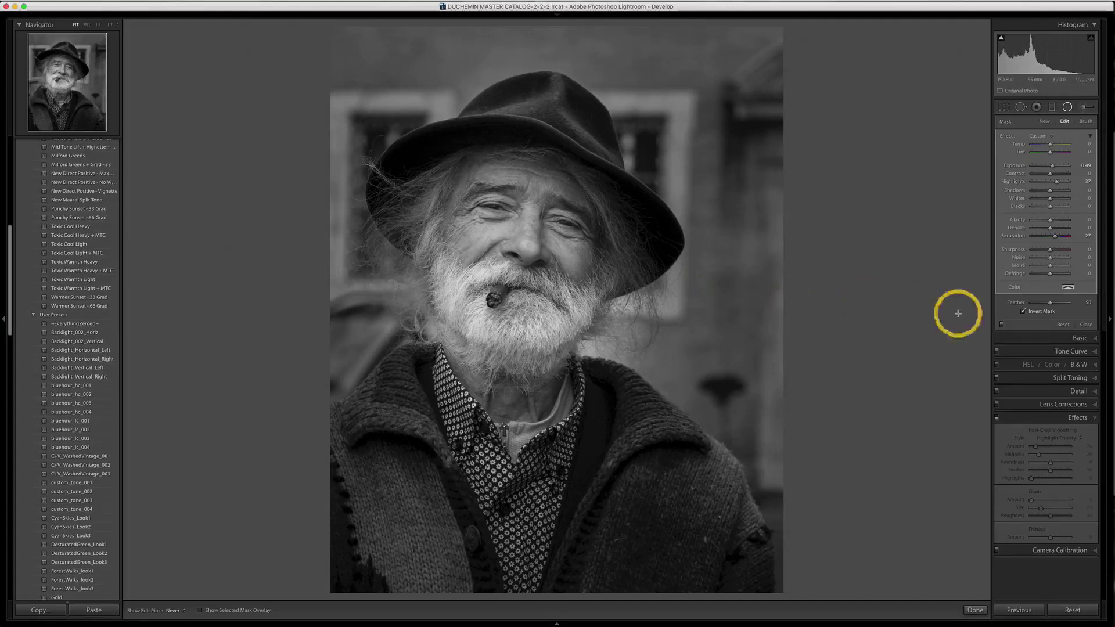
left_click(1088, 327)
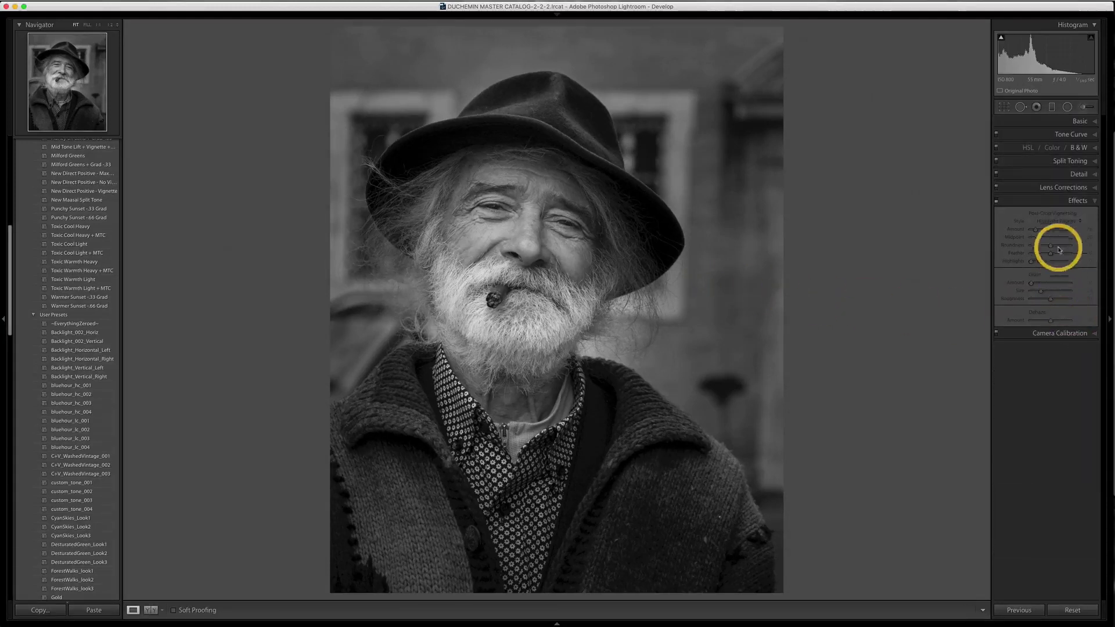
Apply the Strong Contrast point curve to the portrait.
left_click(1096, 161)
left_click(1073, 134)
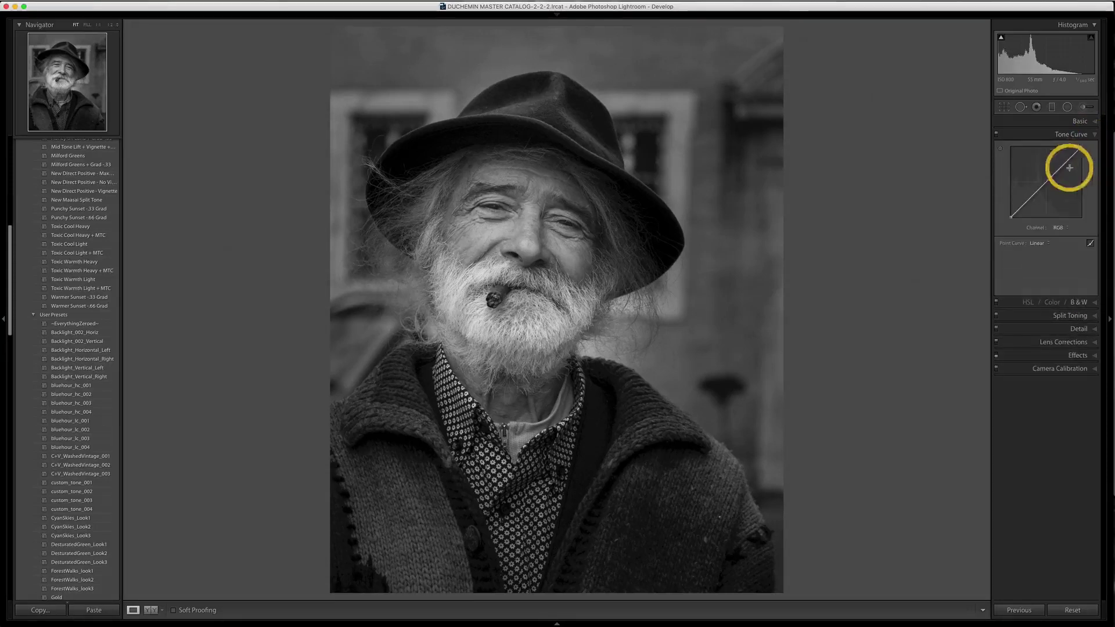
left_click(1045, 243)
left_click(1046, 252)
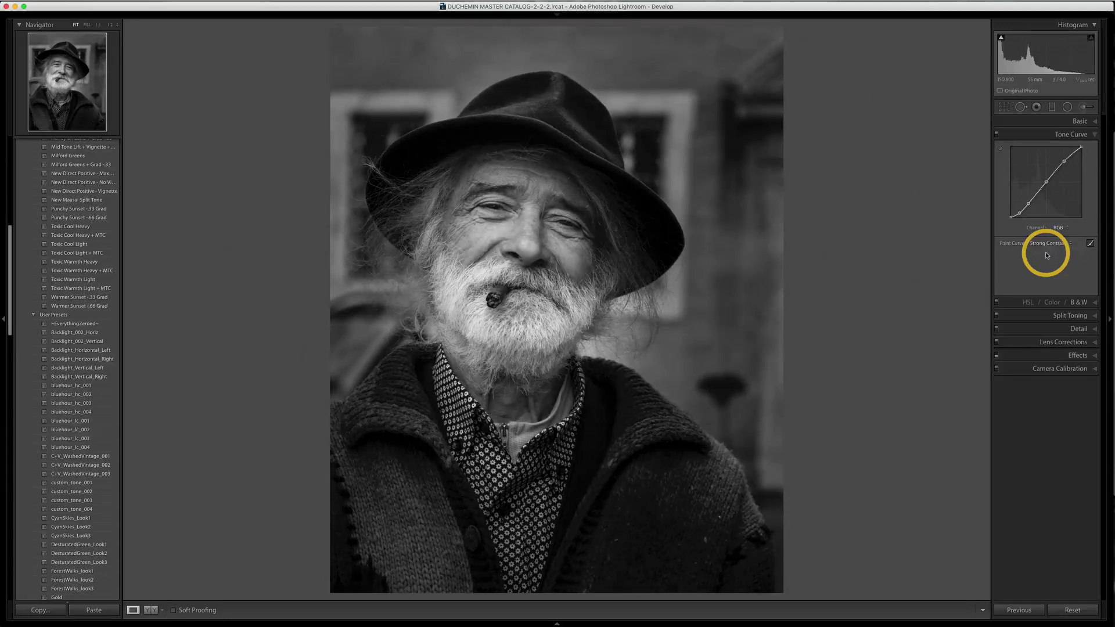
Set the portrait's exposure to +0.60, blacks to +13, shadows to +24 and clarity to +33, checking the shadow clipping.
left_click(1095, 123)
left_click_drag(1050, 194, 1053, 194)
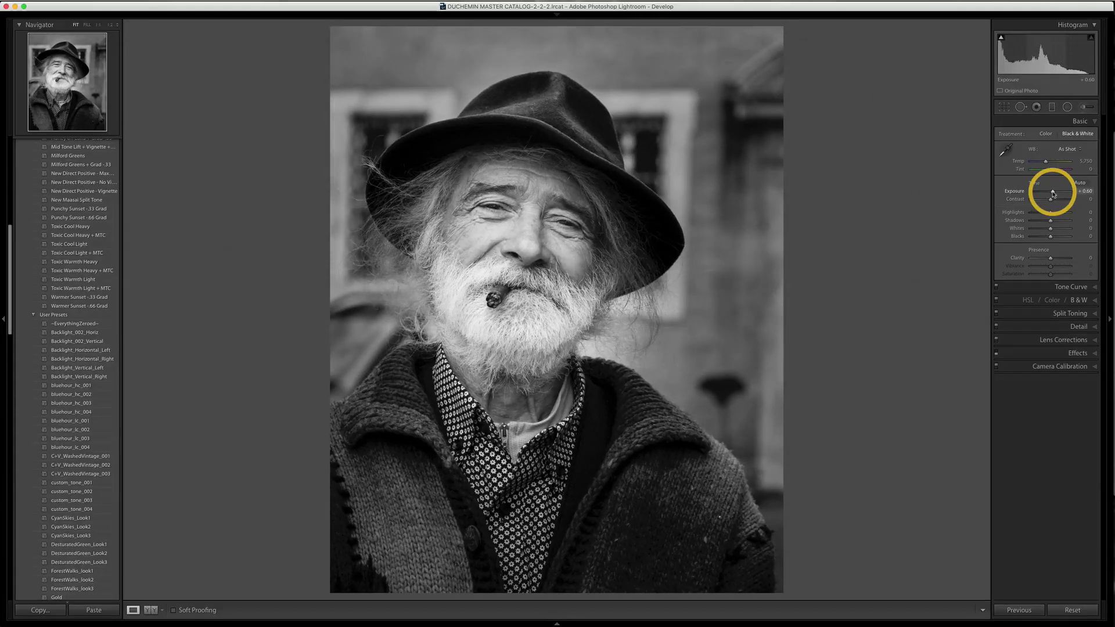
left_click(1001, 38)
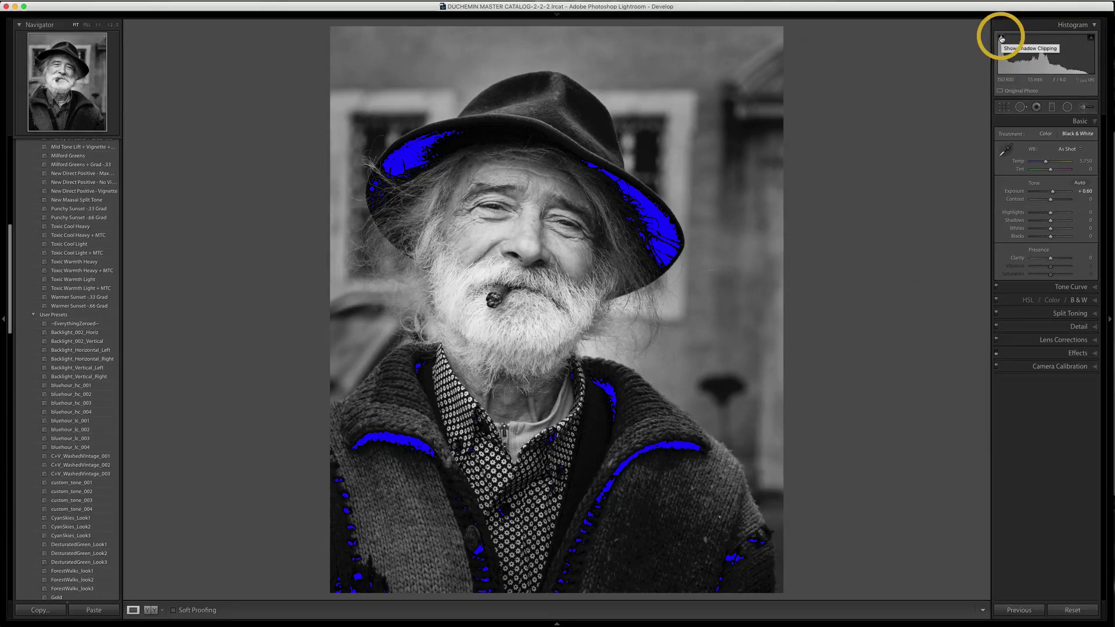
left_click_drag(1050, 237, 1053, 238)
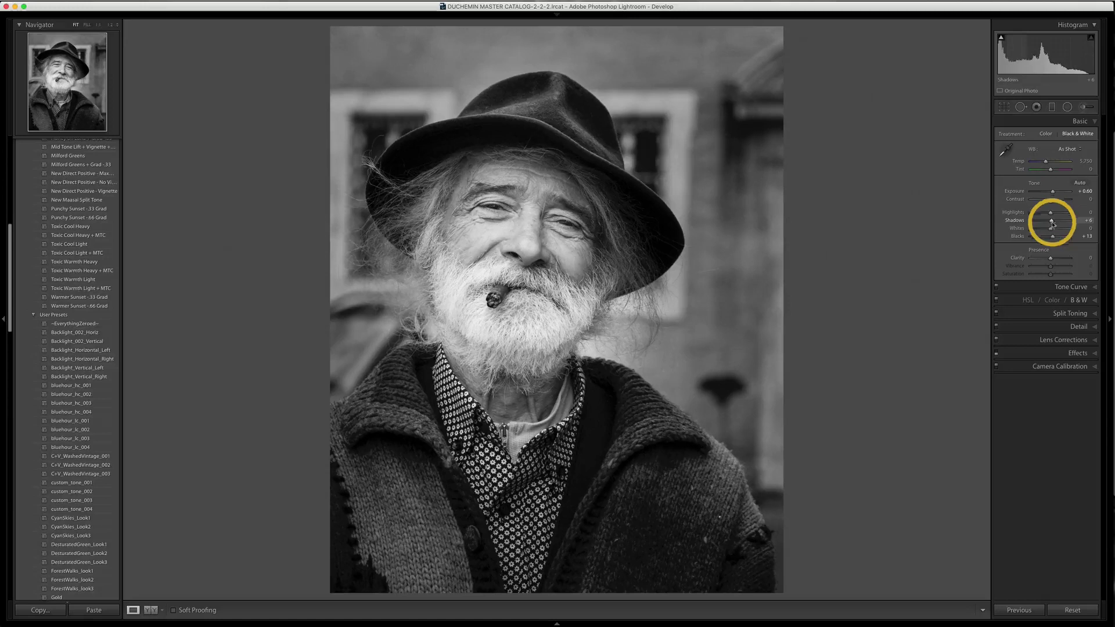
left_click_drag(1050, 258, 1057, 259)
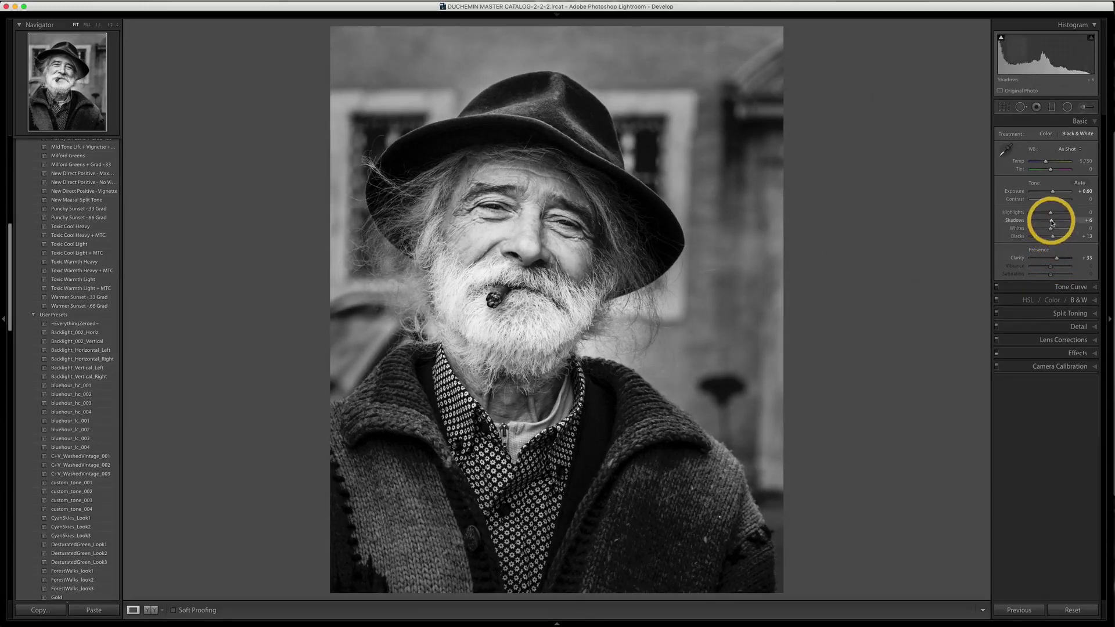
left_click_drag(1052, 222, 1054, 223)
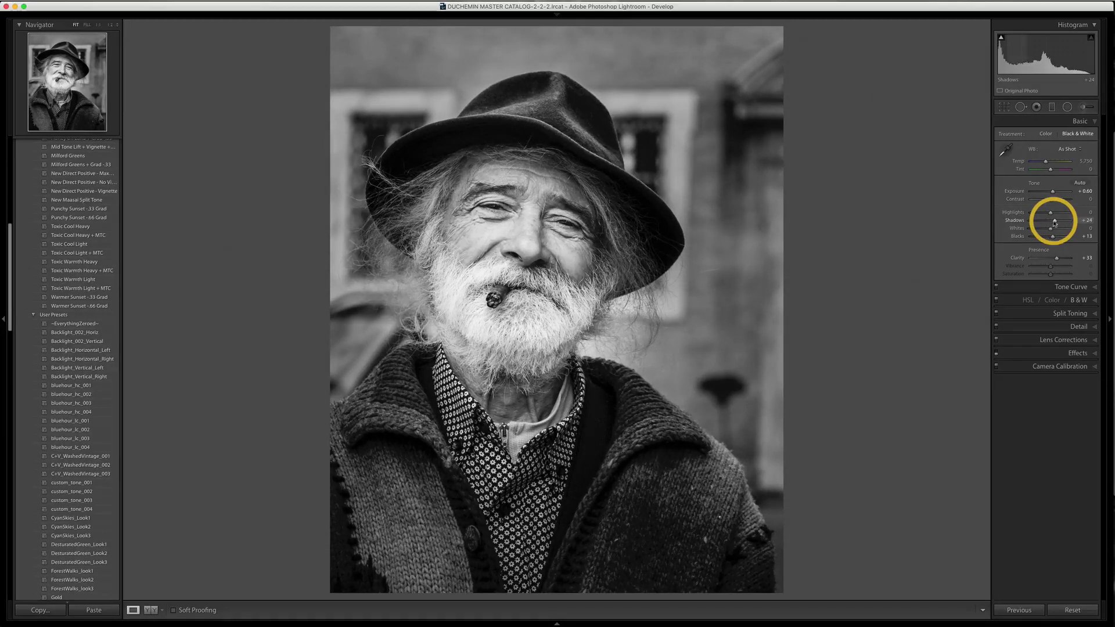
mouse_move(1001, 38)
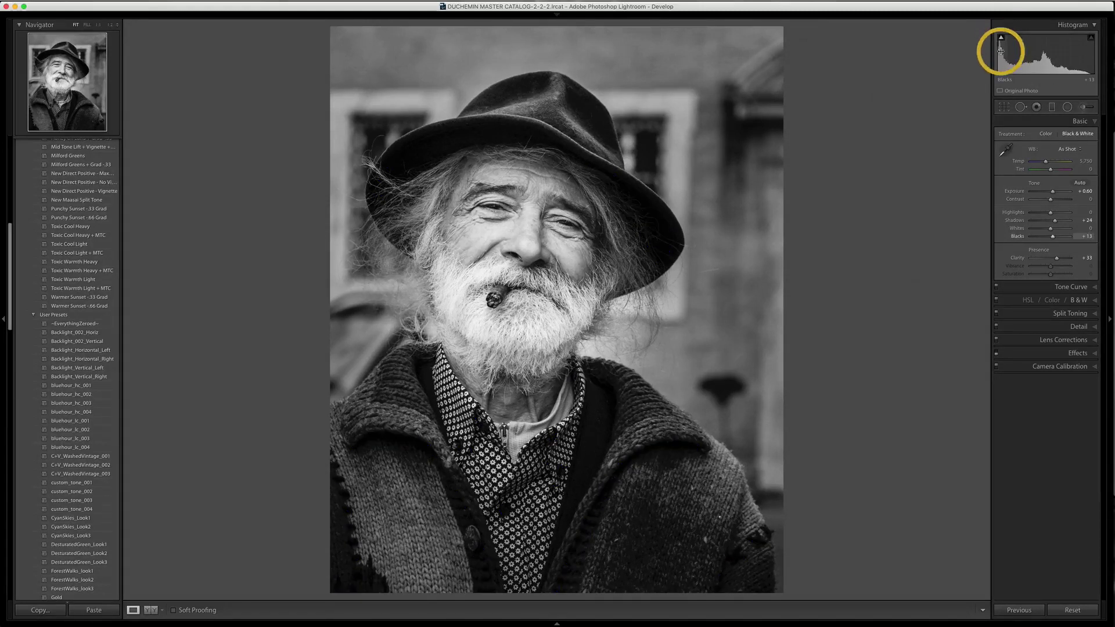
Add a small inverted radial filter around the burning end of the man's cigar.
left_click(1067, 108)
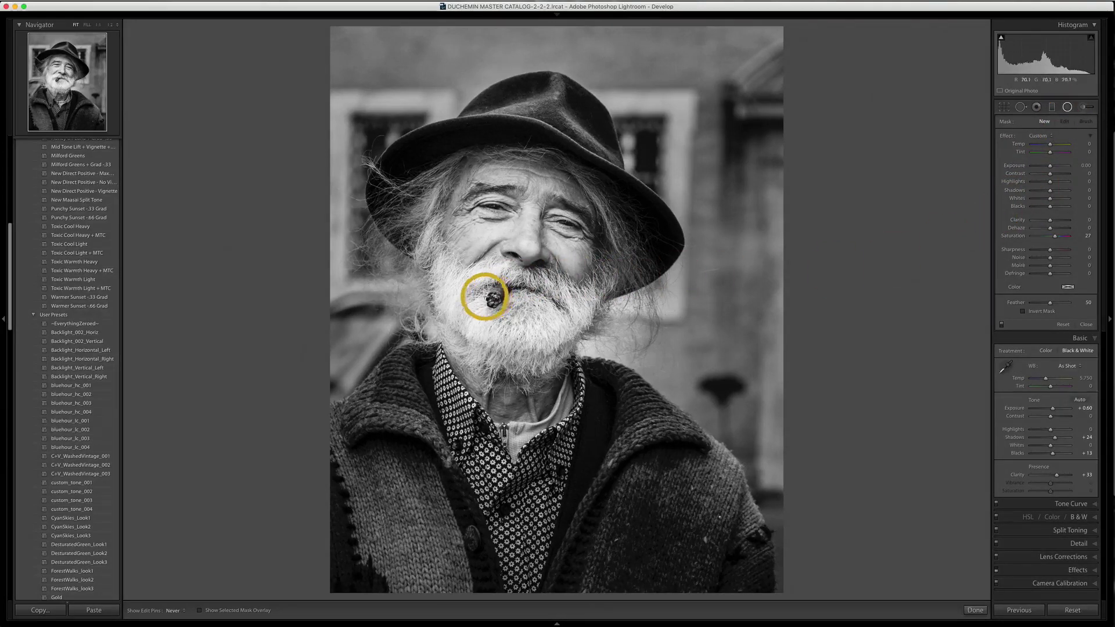
key("z")
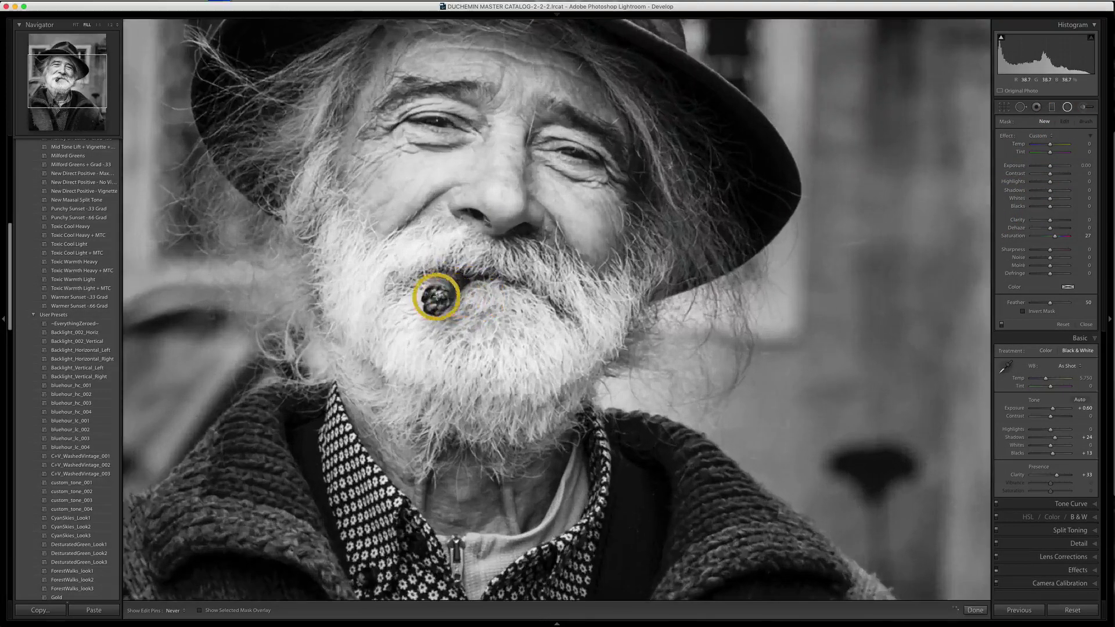
key("z")
key("z")
key("super+equal")
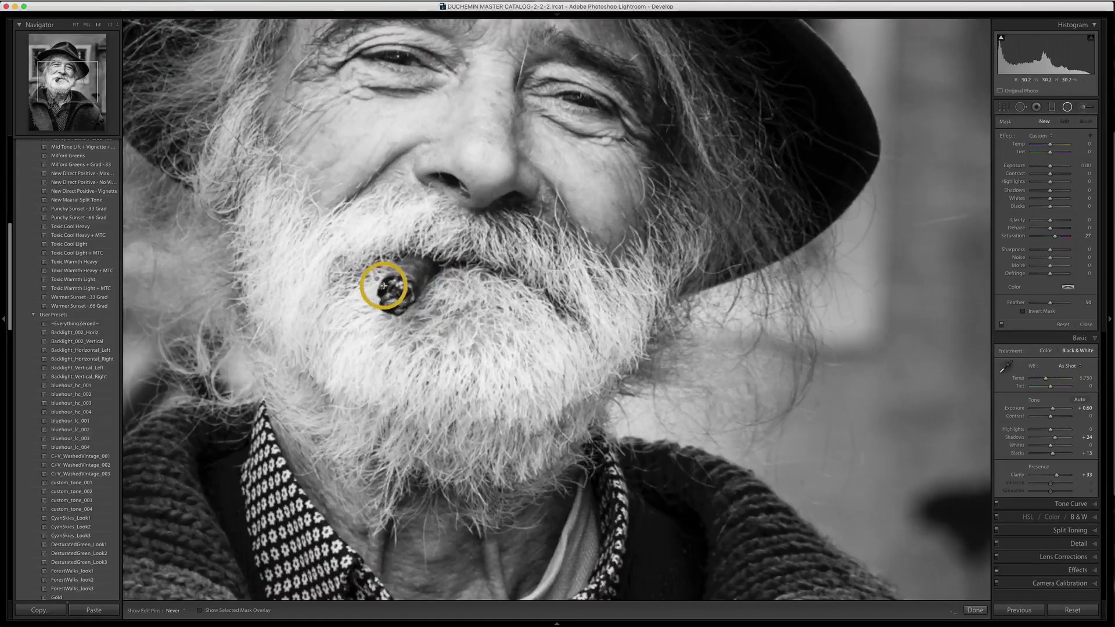
left_click(401, 302)
key("h")
mouse_move(389, 297)
left_mouse_down()
mouse_move(401, 286)
mouse_move(390, 278)
left_mouse_up()
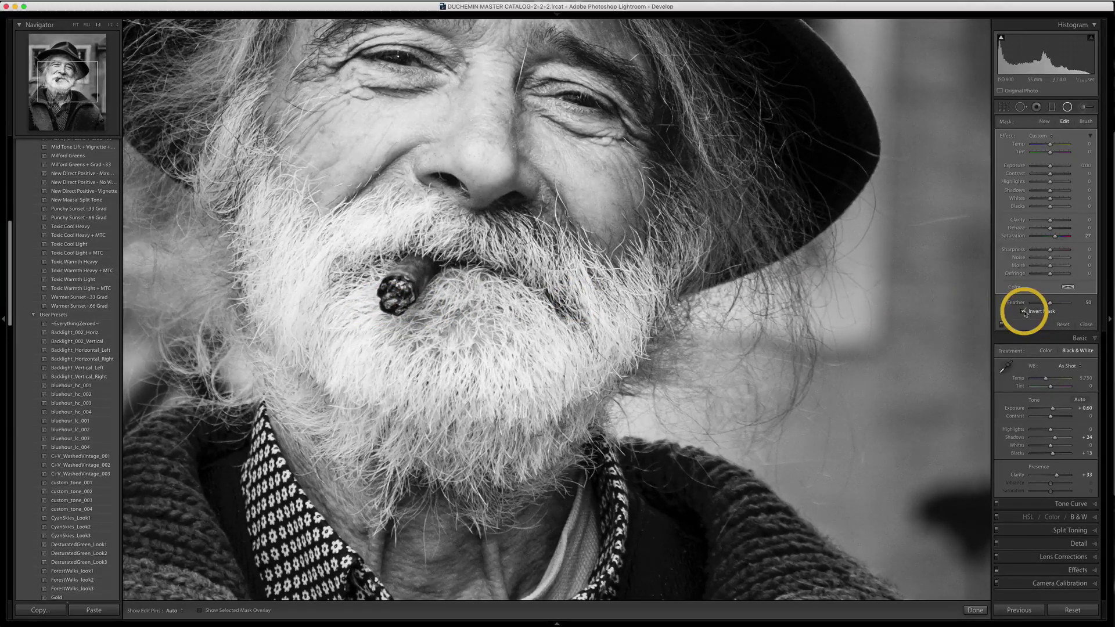
Set the cigar filter to saturation 0, exposure 0.66, clarity 34 and contrast -86, and close the radial filter tool.
double_click(1013, 236)
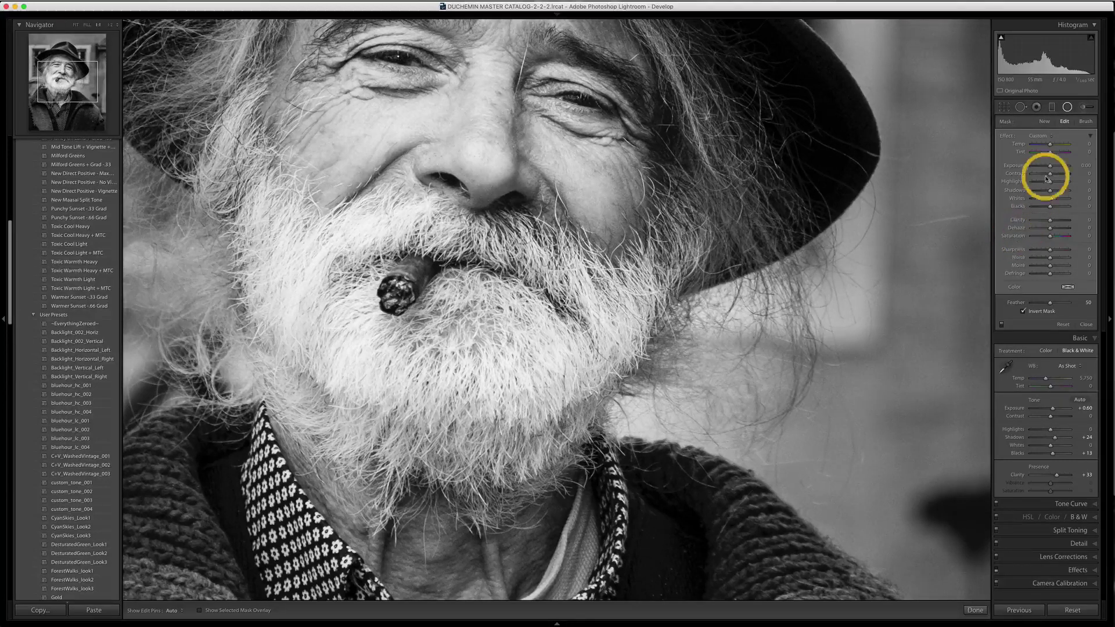
left_click_drag(1049, 166, 1053, 169)
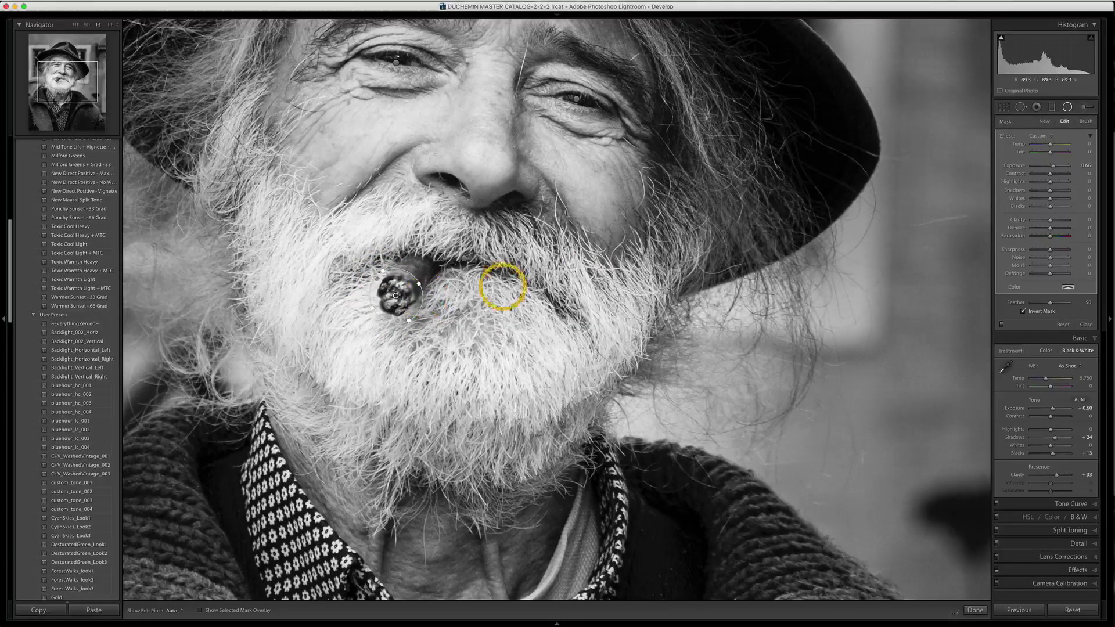
left_click(1056, 222)
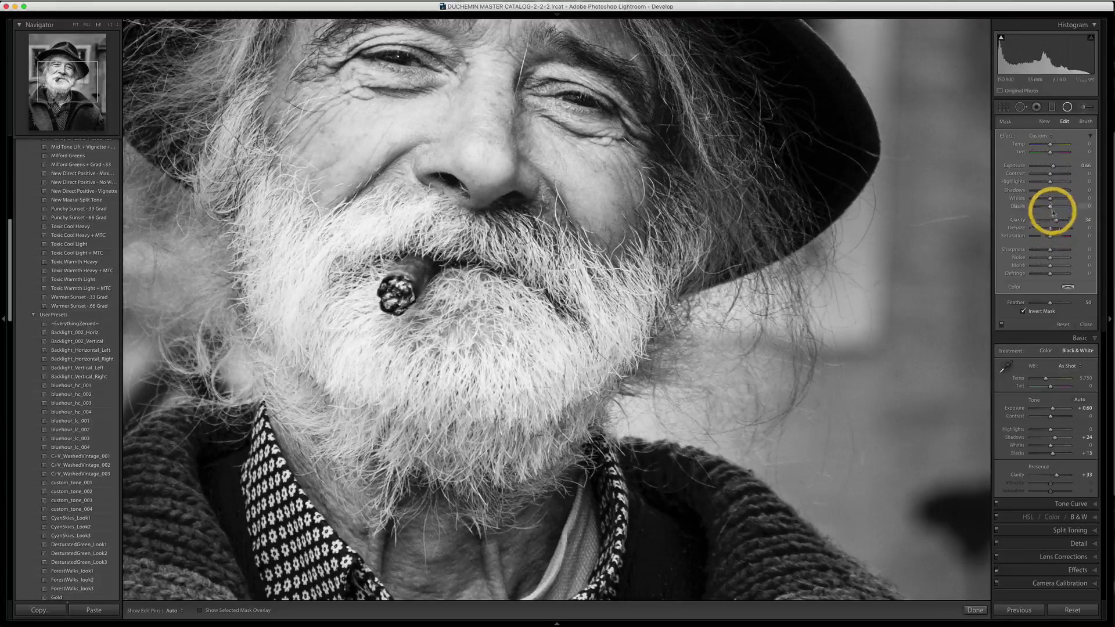
left_click_drag(1048, 174, 1034, 176)
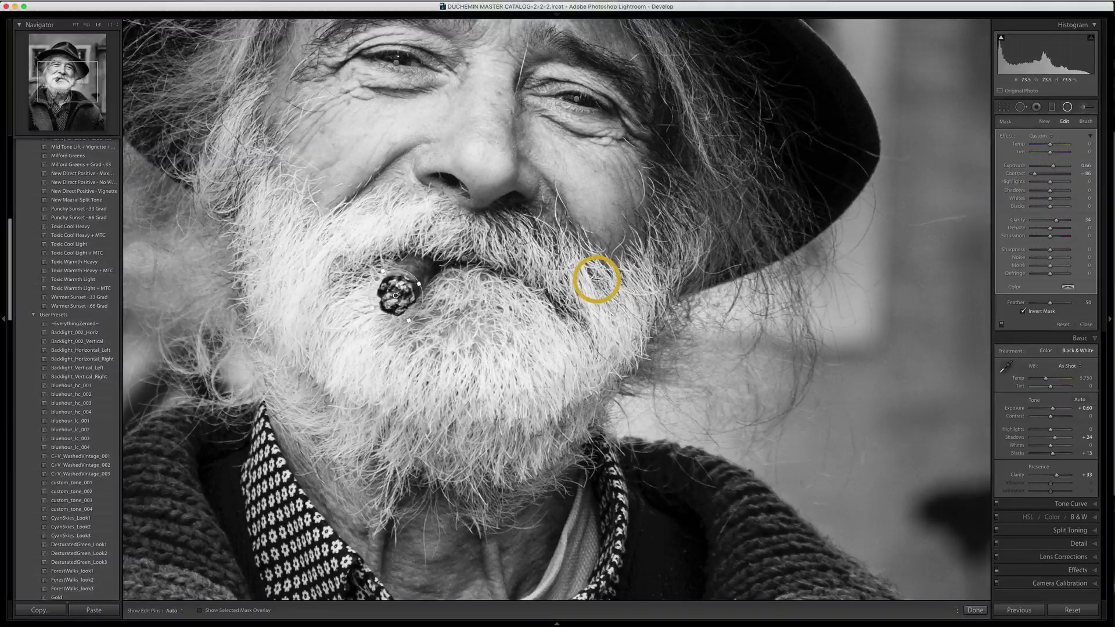
key("z")
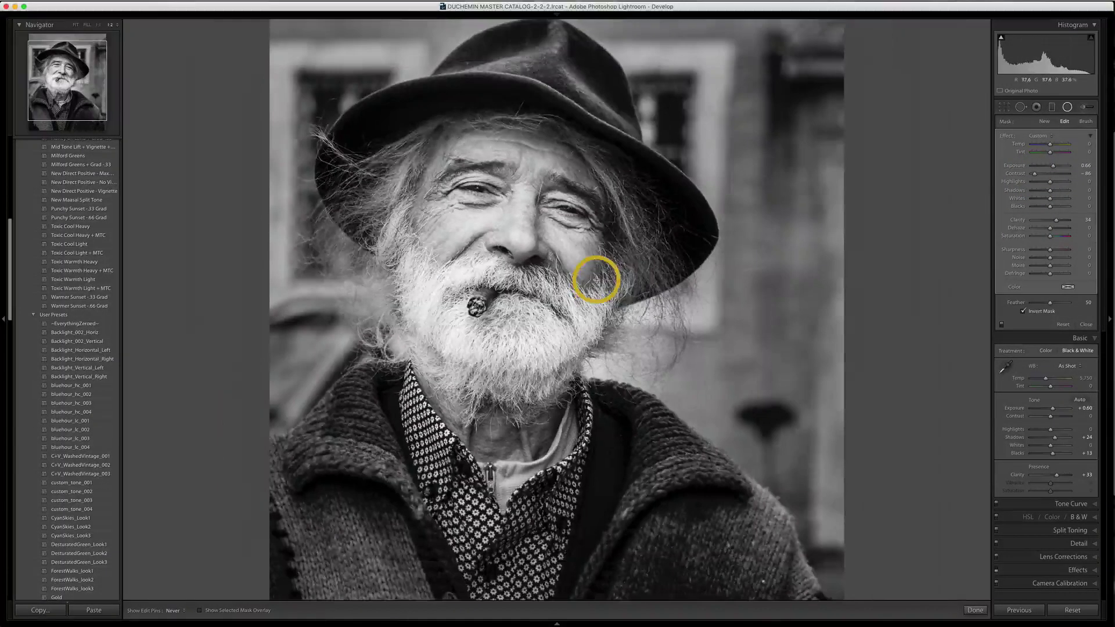
left_click(1085, 324)
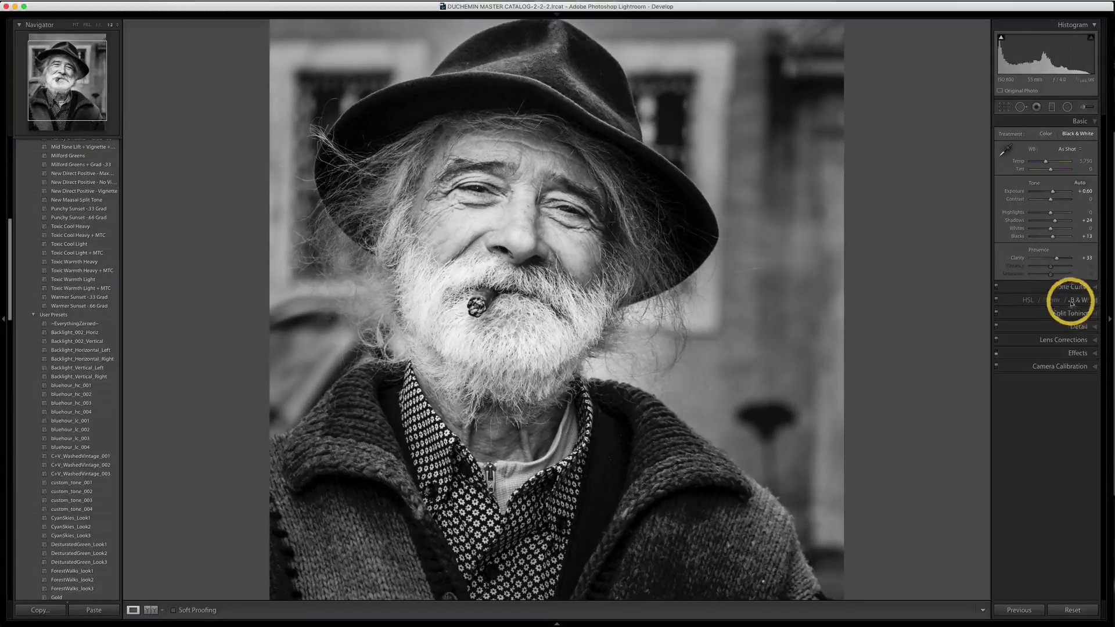
Adjust the black-and-white mix with targeted adjustments to red -14, orange -5, yellow -49, green -40 and blue -2.
left_click(1078, 302)
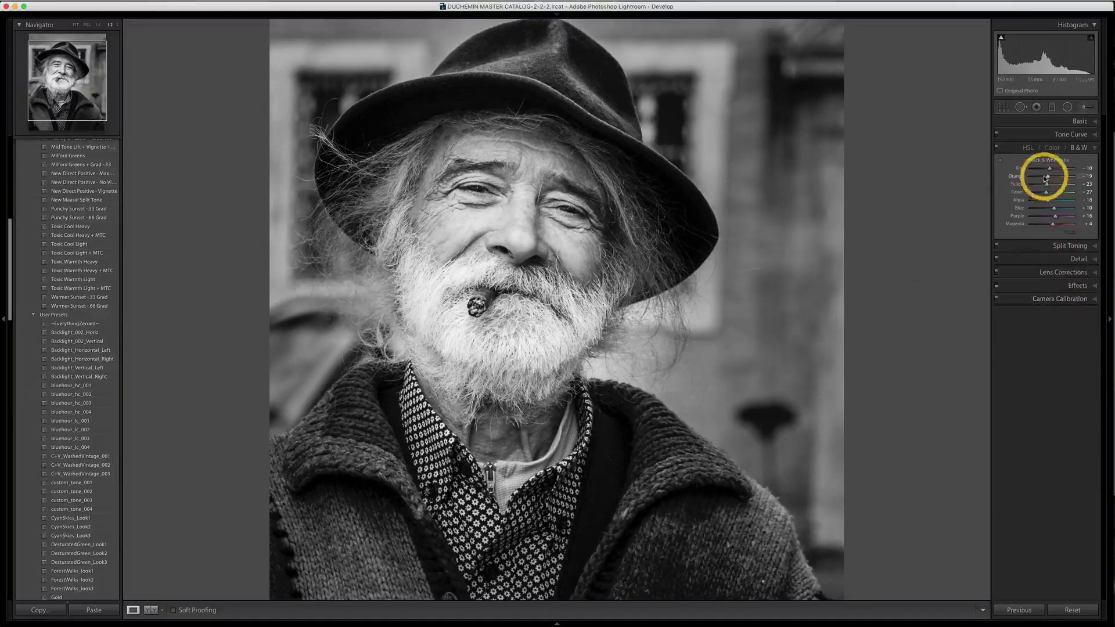
left_click(1000, 163)
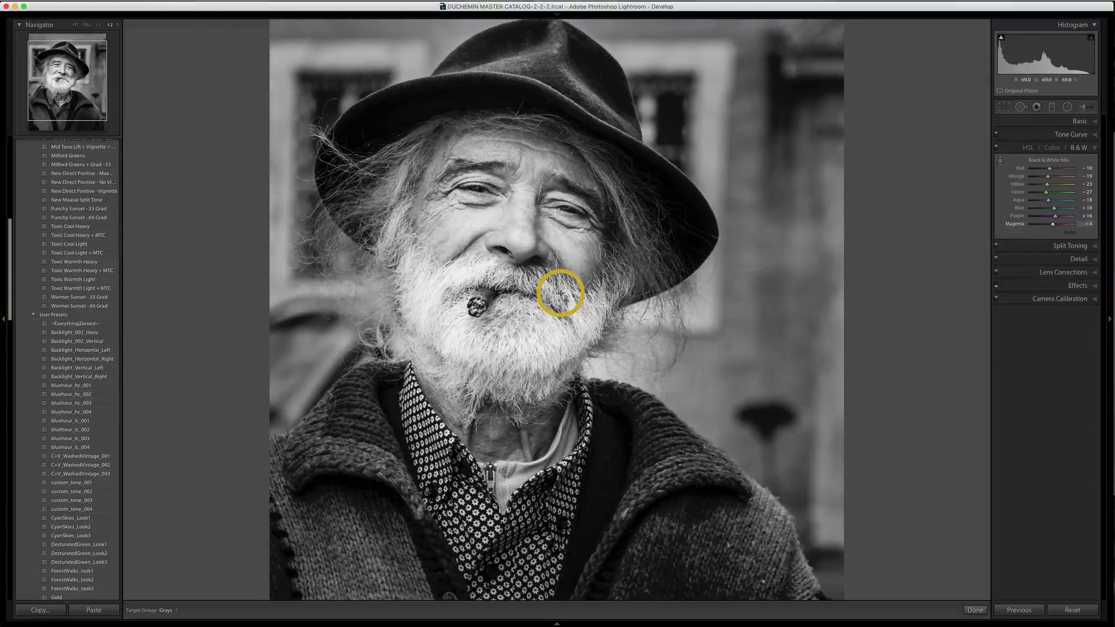
mouse_move(451, 241)
left_mouse_down()
mouse_move(443, 229)
mouse_move(448, 241)
left_mouse_up()
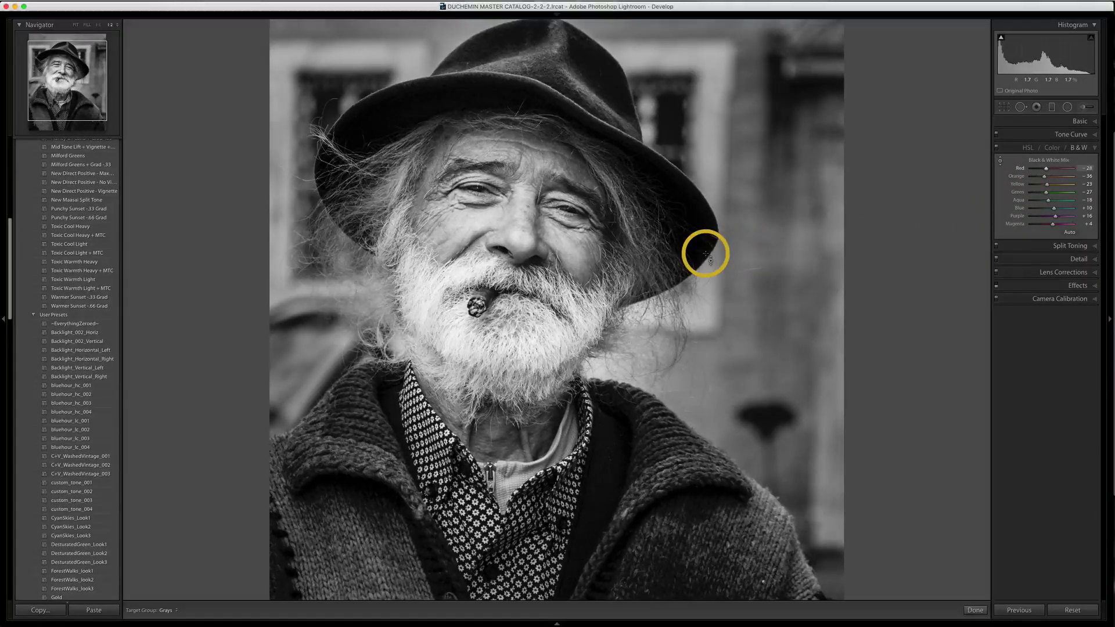
left_click_drag(706, 157, 709, 166)
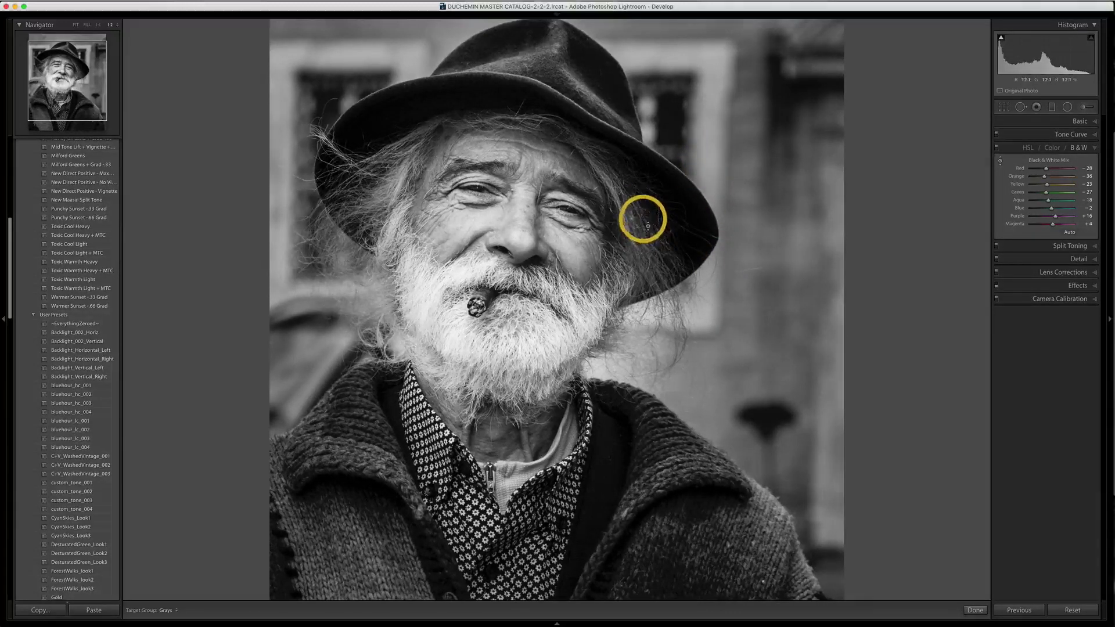
mouse_move(577, 269)
left_mouse_down()
mouse_move(582, 300)
mouse_move(587, 236)
mouse_move(574, 259)
left_mouse_up()
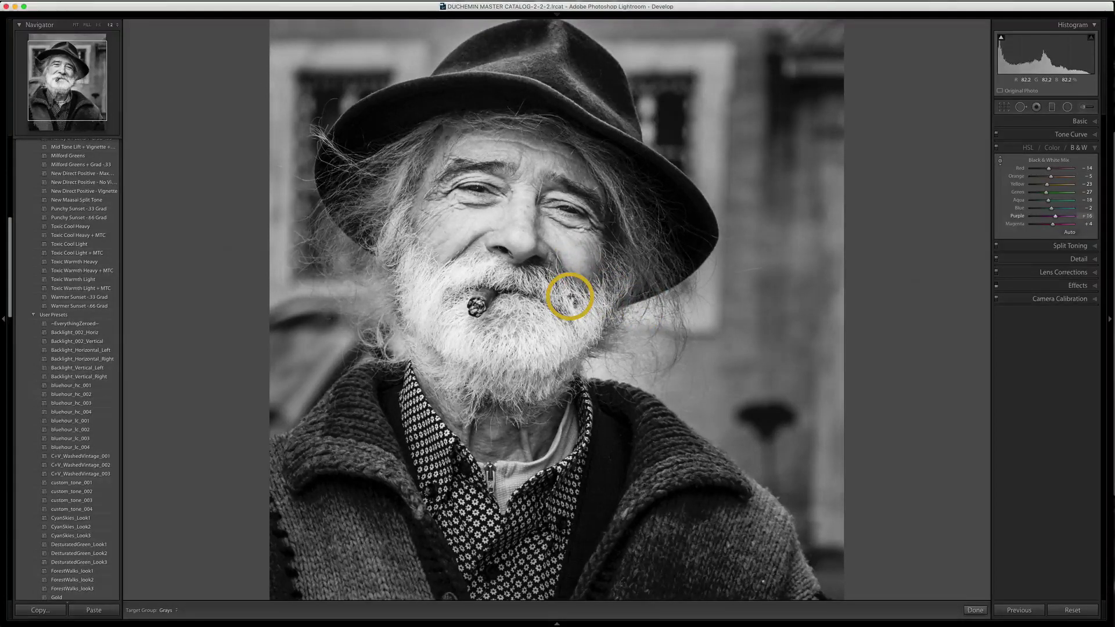
left_click_drag(654, 443, 656, 458)
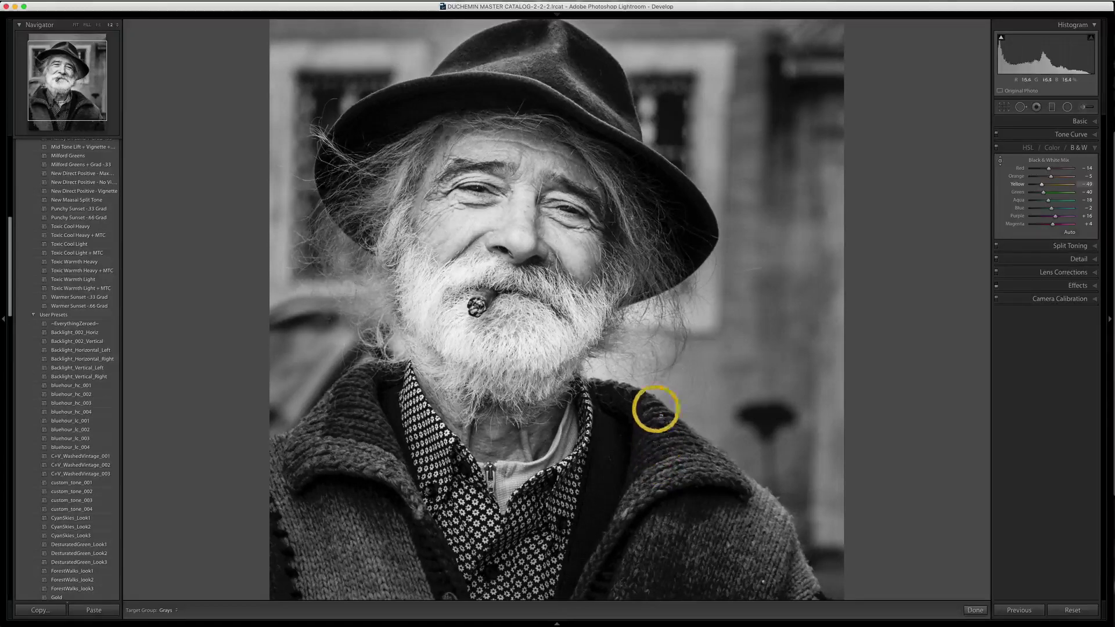
Inspect the portrait up close, compare it before and after side by side, and return to the single view.
key("super+equal")
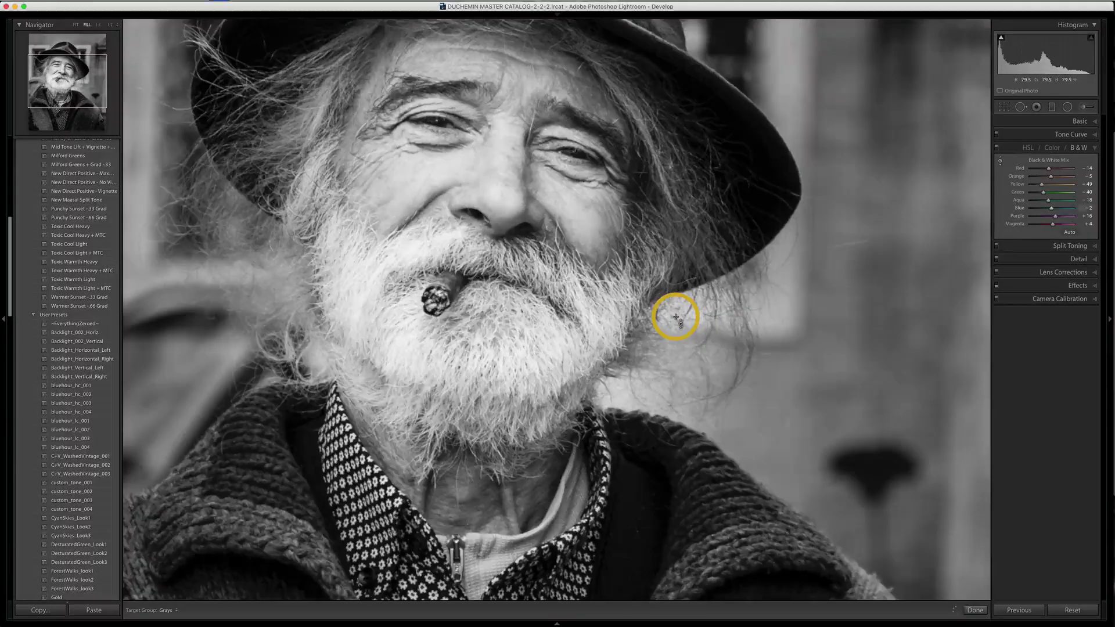
key("super+minus")
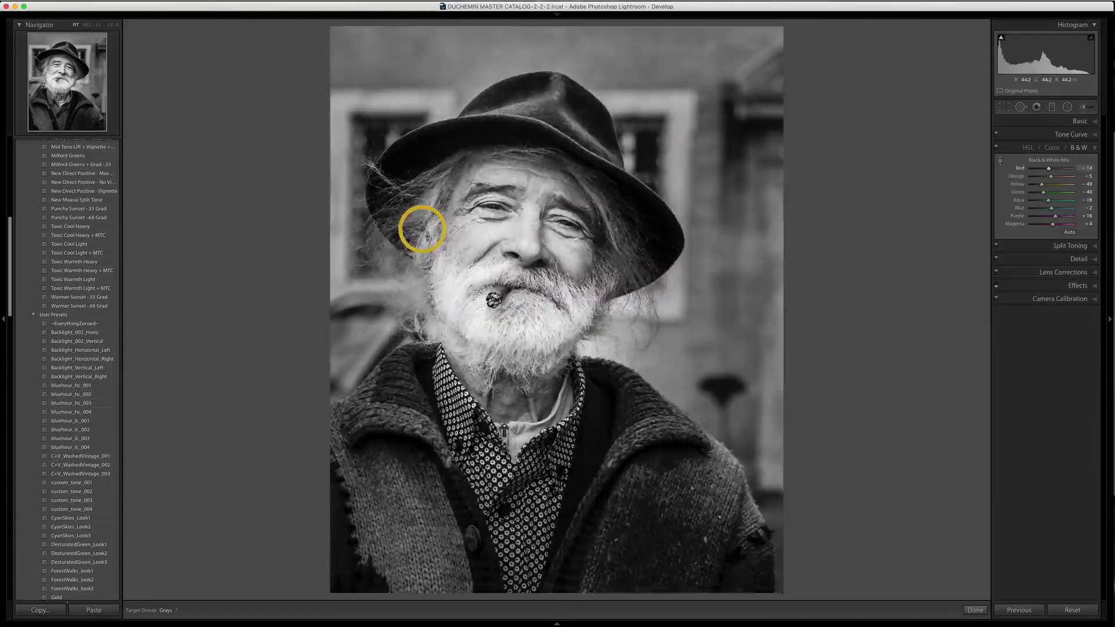
key("y")
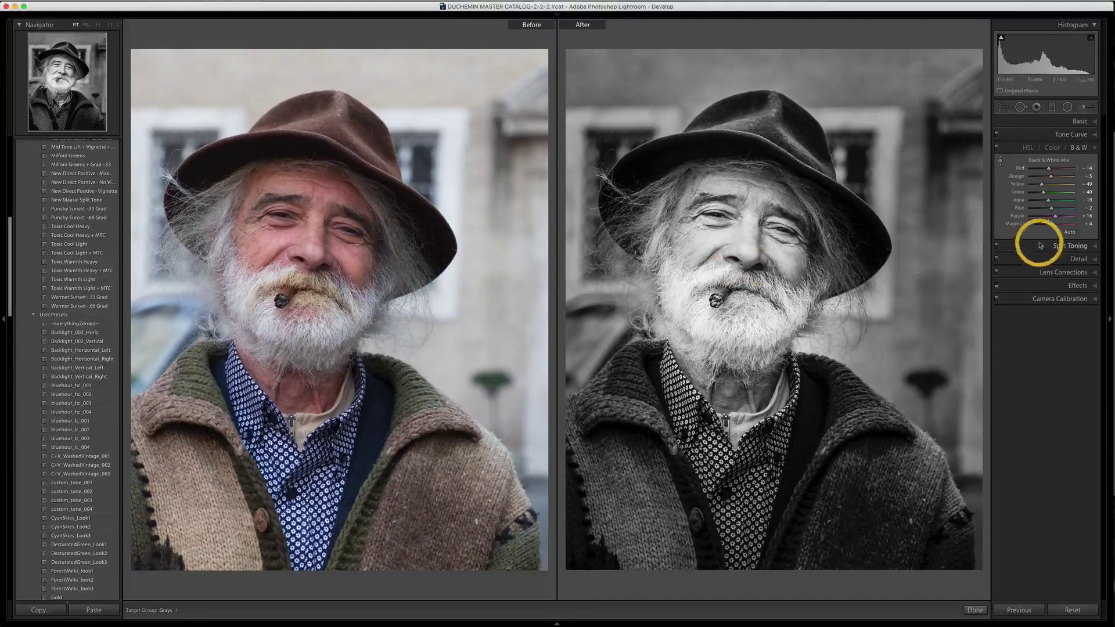
left_click(1094, 261)
key("y")
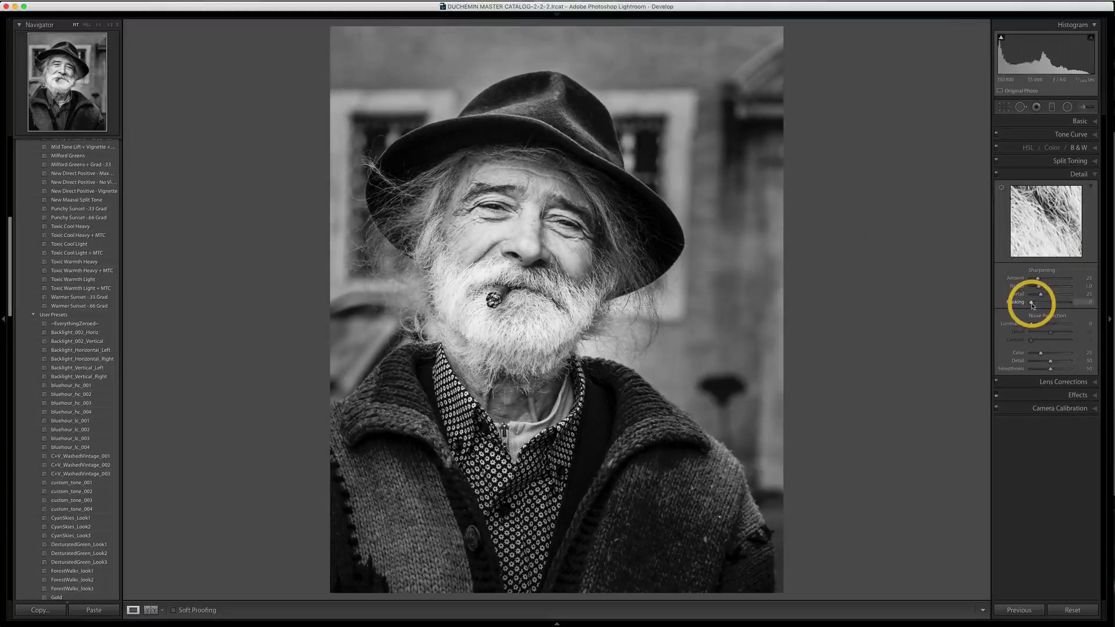
Set the sharpening masking to 66 and check the face at a closer zoom.
left_click_drag(1032, 306, 1052, 304)
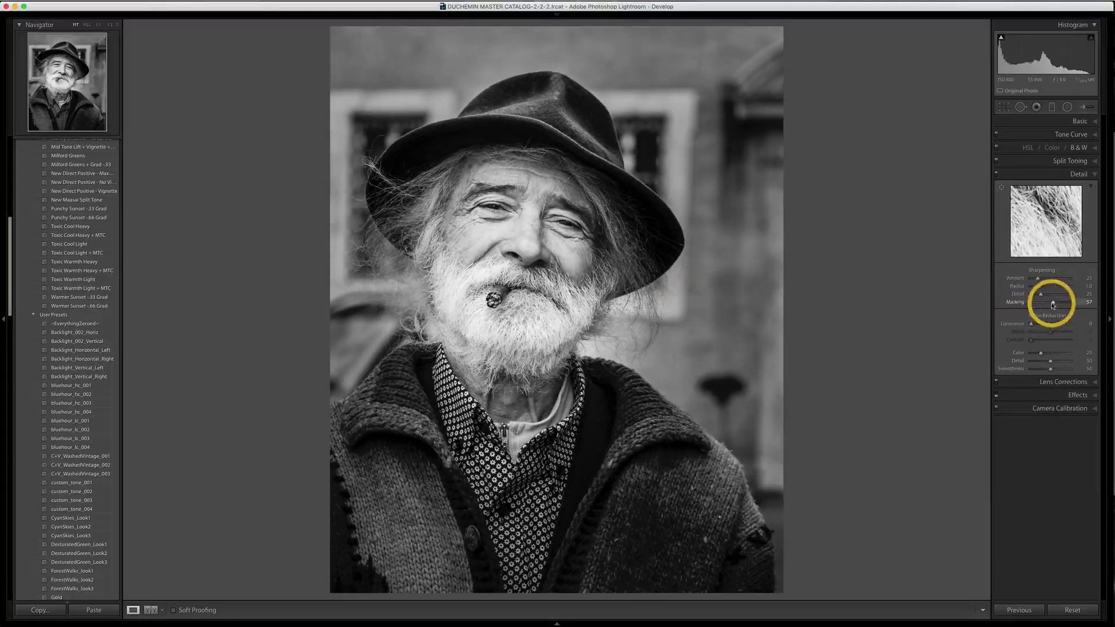
left_click_drag(1052, 303, 1056, 305)
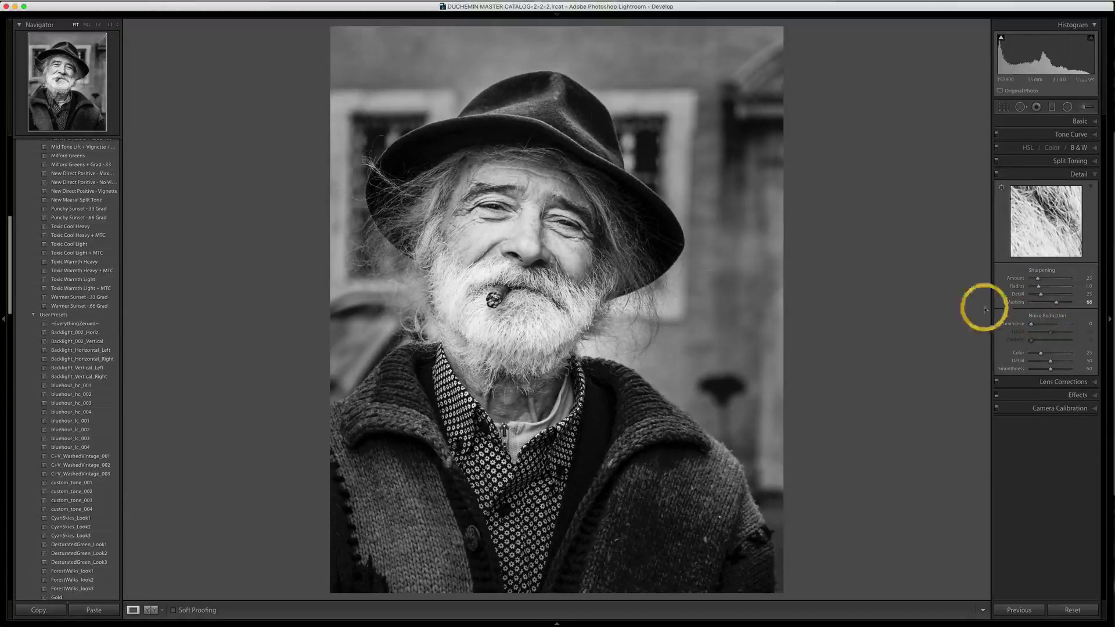
left_click(565, 224)
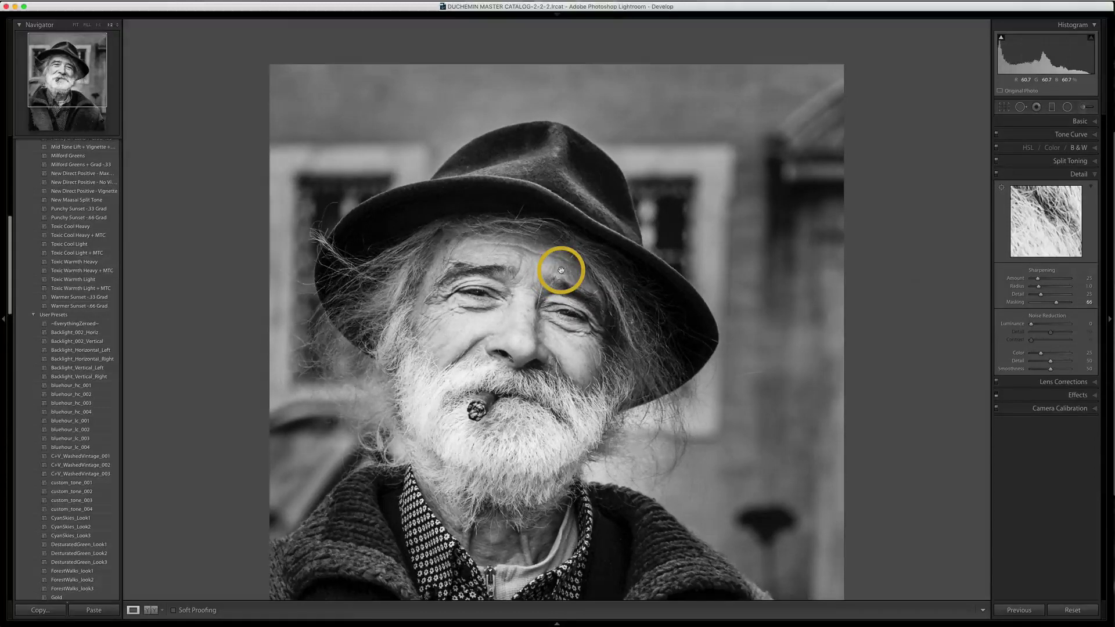
left_click(561, 270)
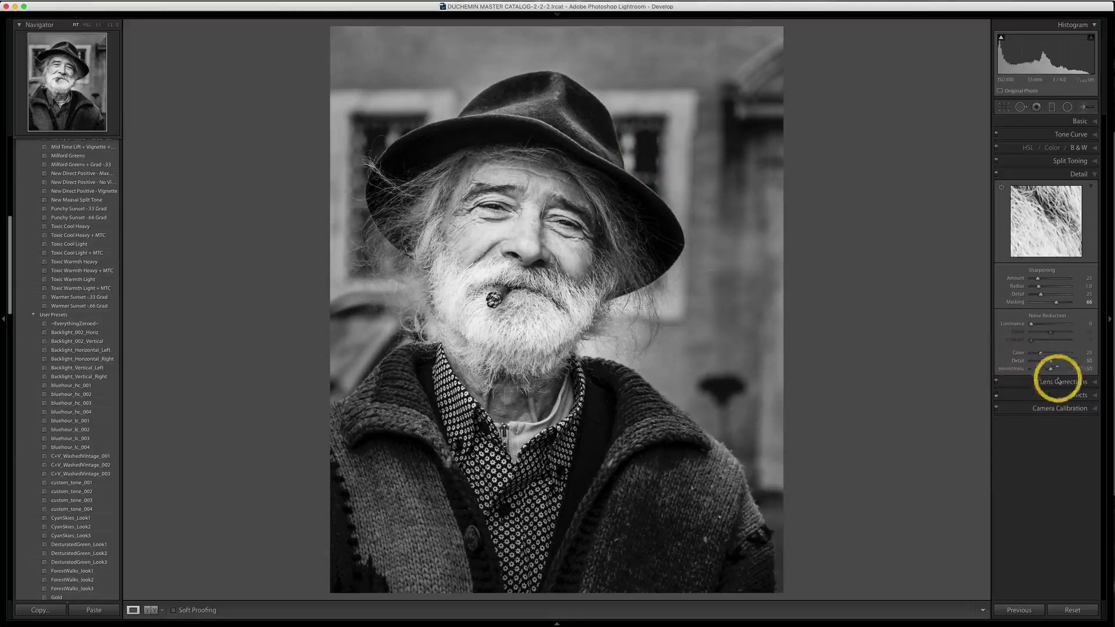
Turn the post-crop vignette back on and set its amount to -19.
left_click(996, 395)
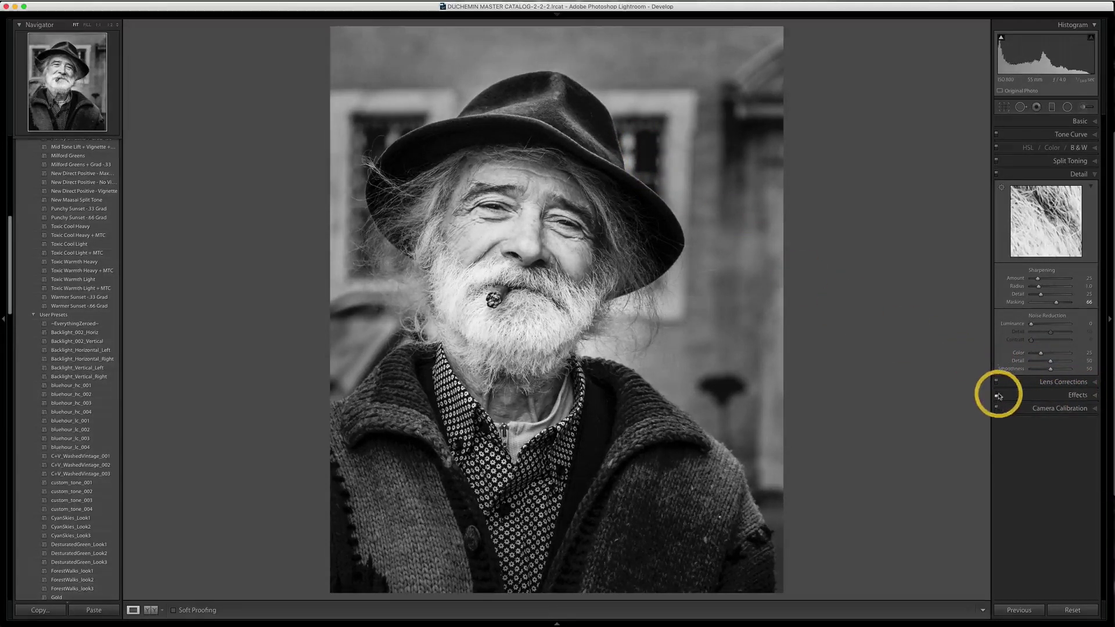
left_click(1095, 397)
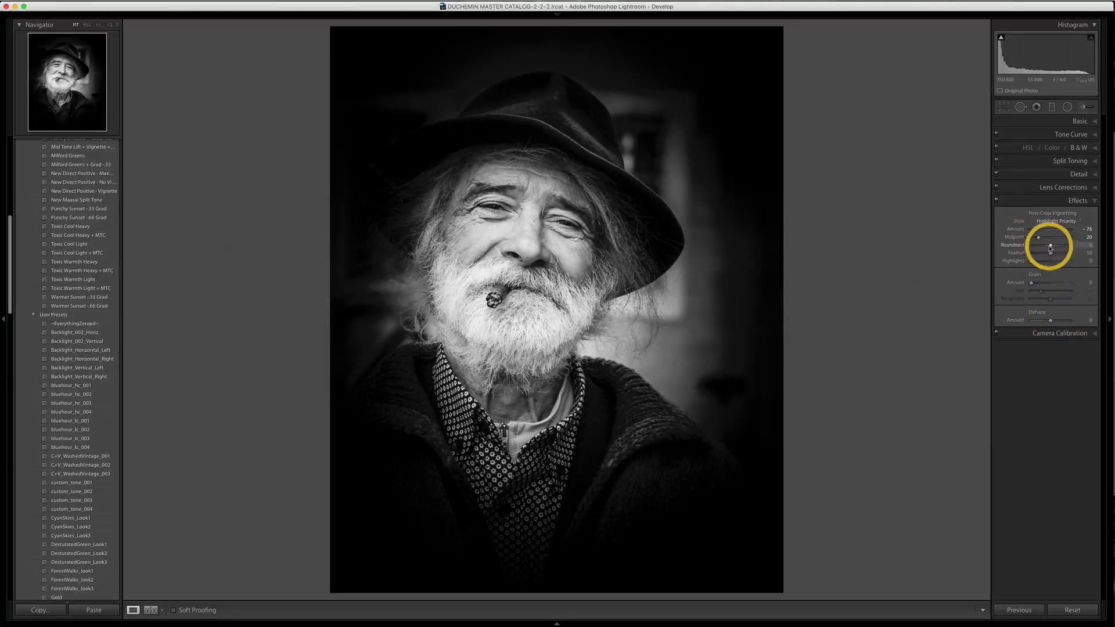
left_click_drag(1038, 231, 1048, 233)
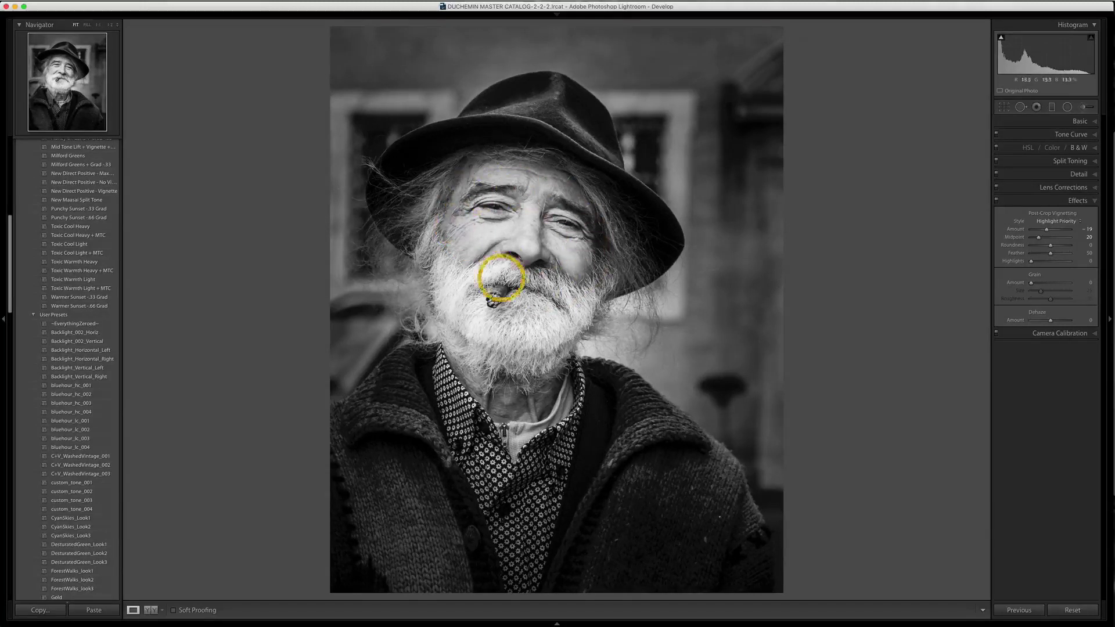
Soften the post-crop vignette by setting its amount to -5.
left_click_drag(1046, 229, 1050, 231)
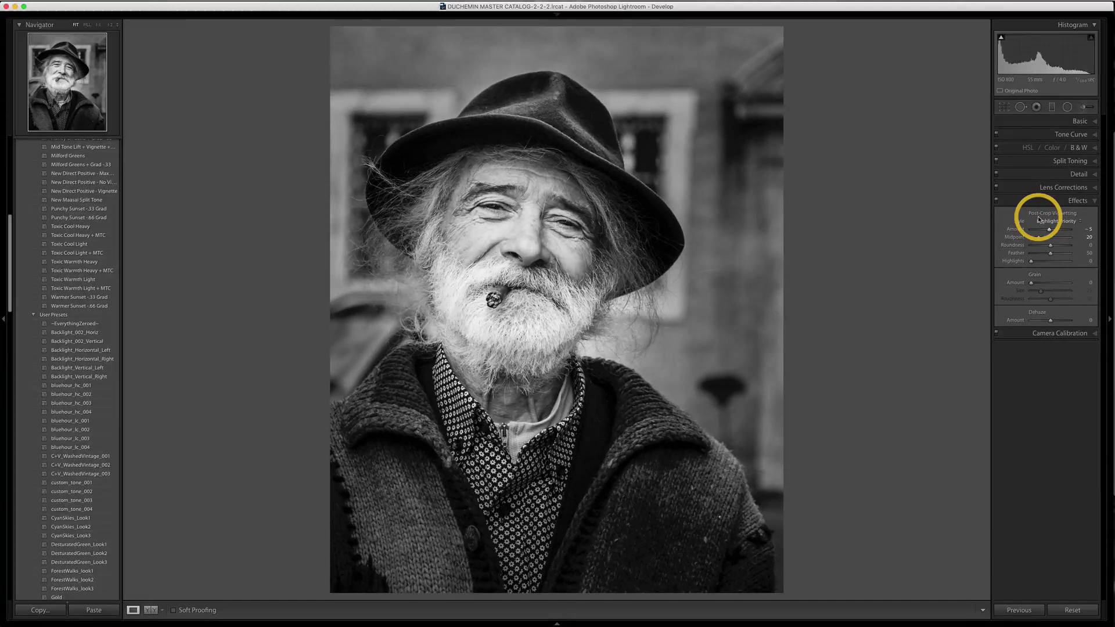
Customize the Strong Contrast point curve by slightly adjusting its black and white endpoints.
left_click(1094, 138)
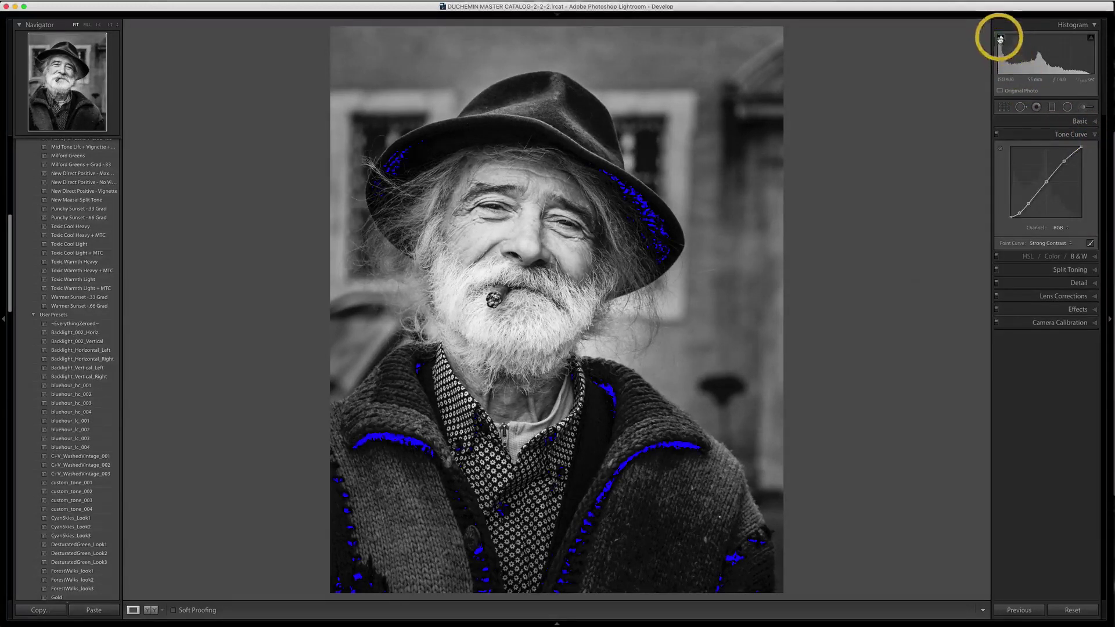
left_click(1089, 242)
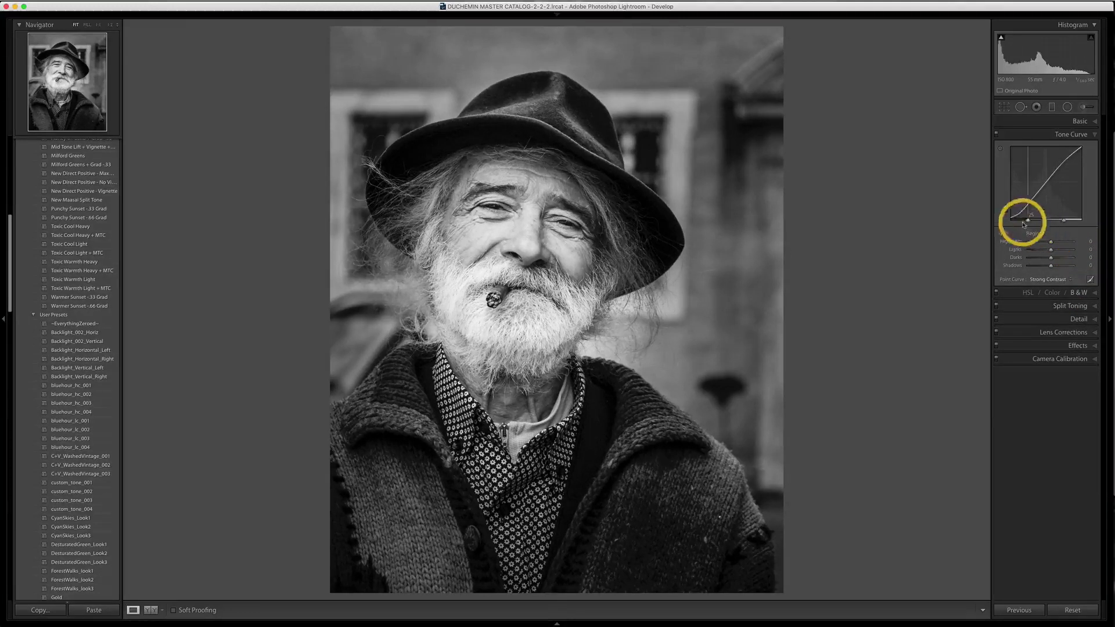
left_click(1090, 279)
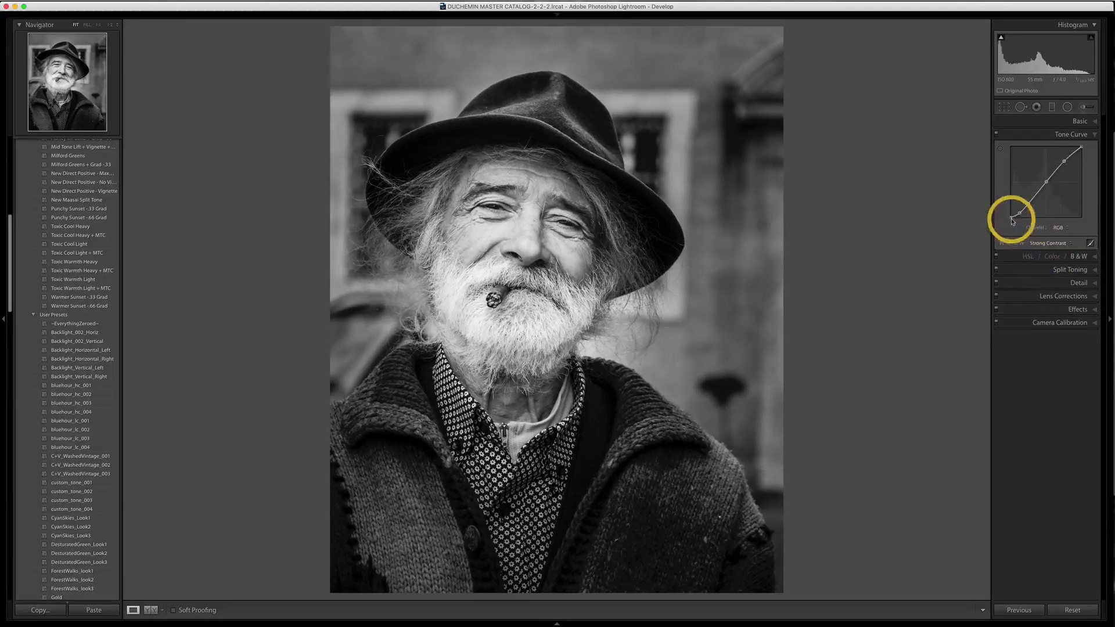
left_click_drag(1011, 217, 1011, 217)
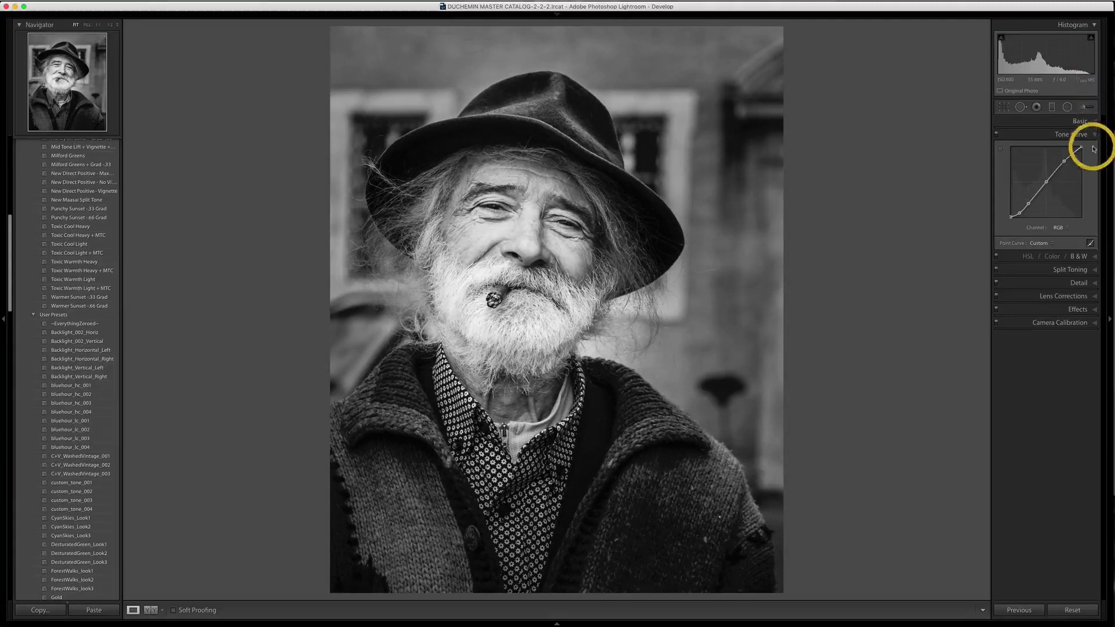
left_click_drag(1081, 146, 1083, 147)
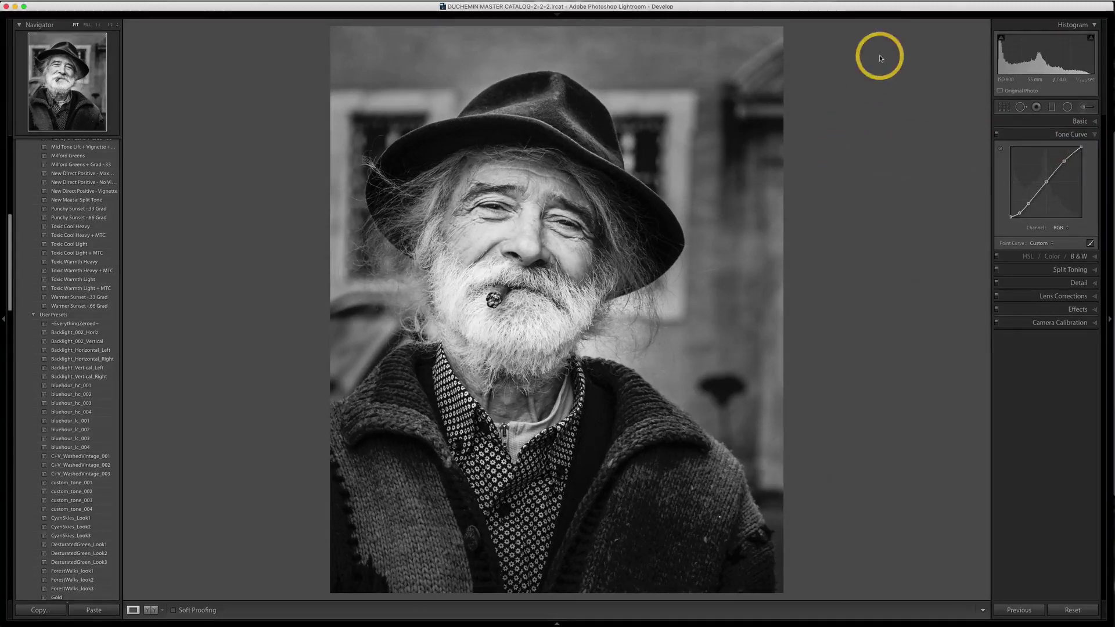
Preview the portrait on the white page of the Print module and return to the Develop module.
mouse_move(1022, 26)
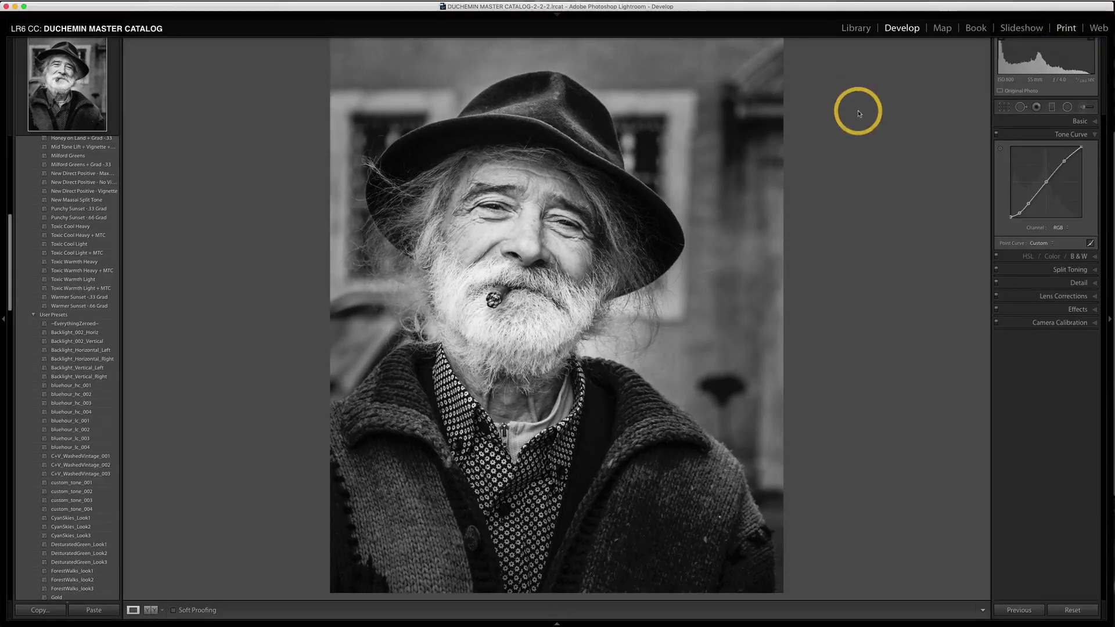
key("super+alt+p")
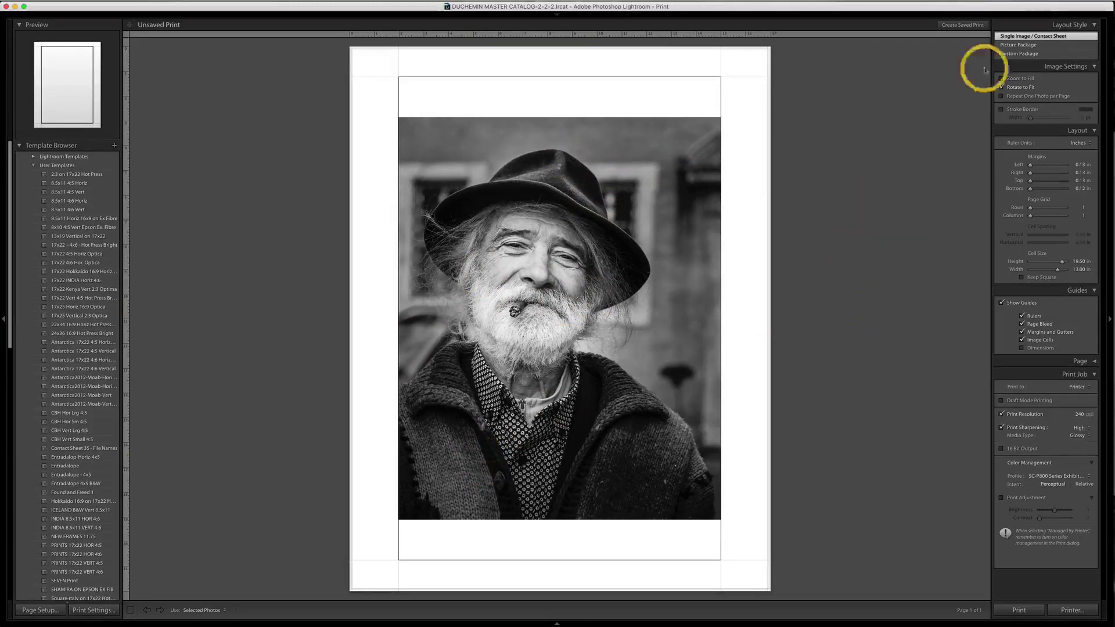
mouse_move(983, 18)
key("d")
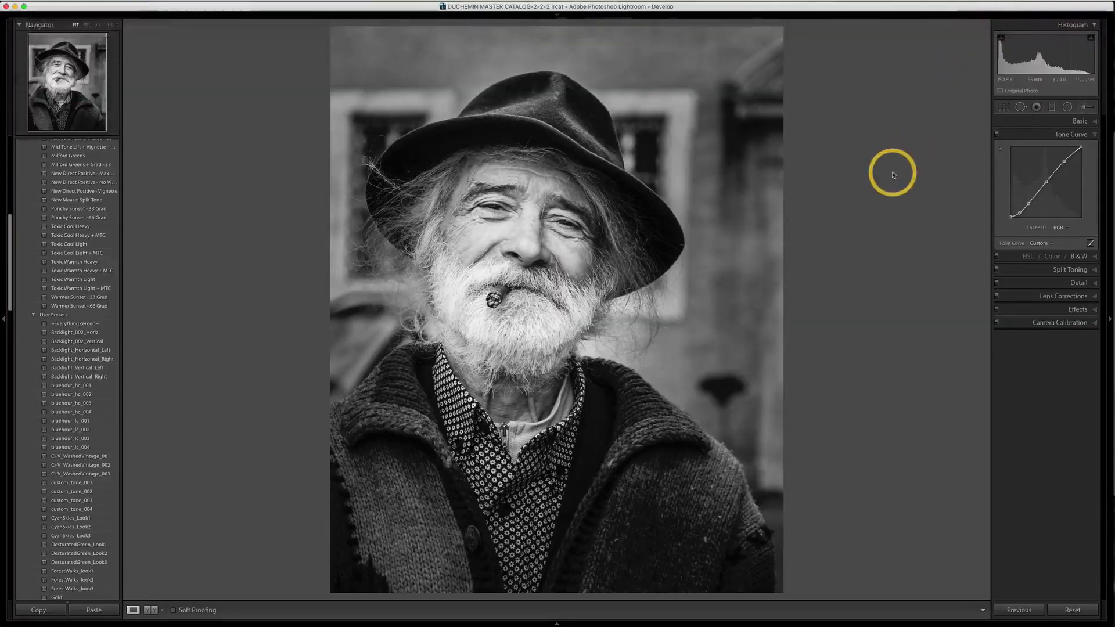
Change the background surrounding the photo to white.
right_click(892, 174)
left_click(898, 184)
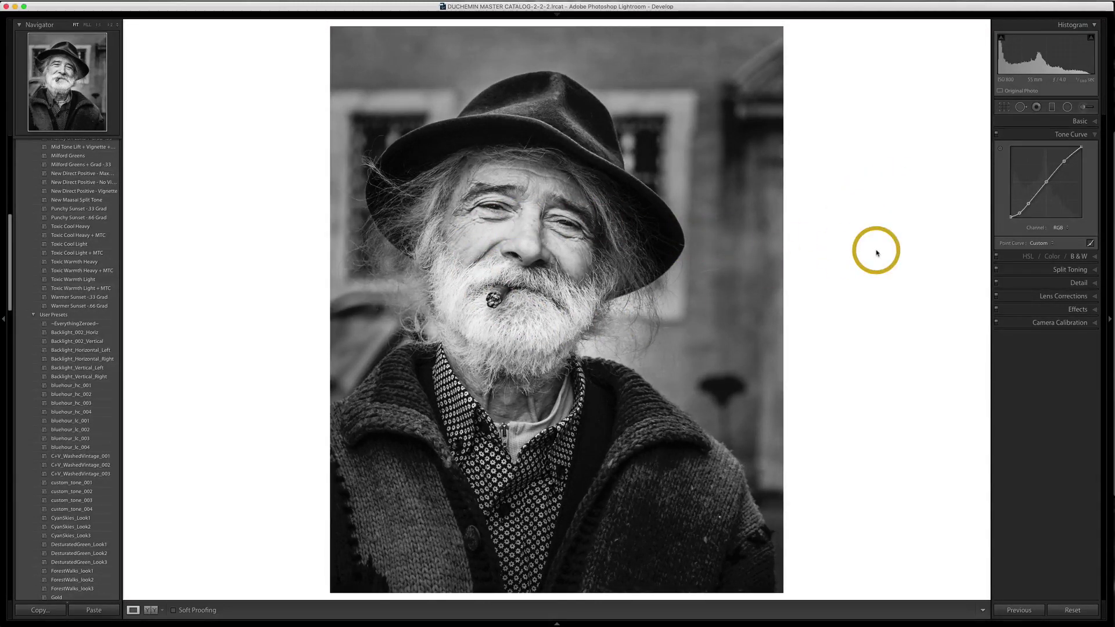
Set the exposure to +0.95 and the contrast to +35, and compare the portrait before and after side by side.
left_click(1095, 122)
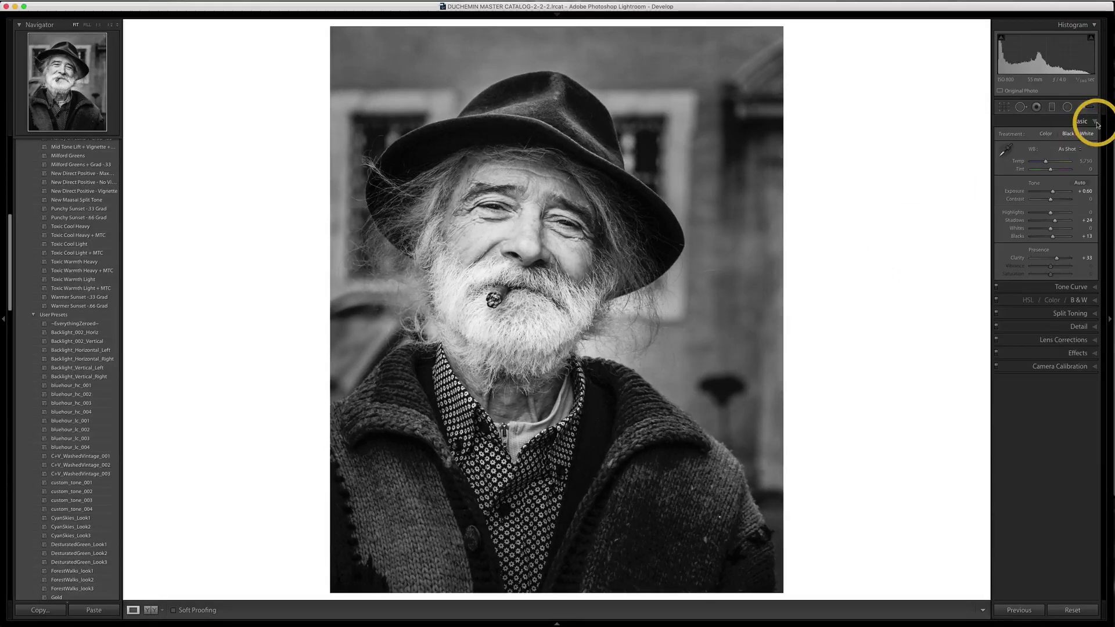
left_click_drag(1053, 192, 1054, 192)
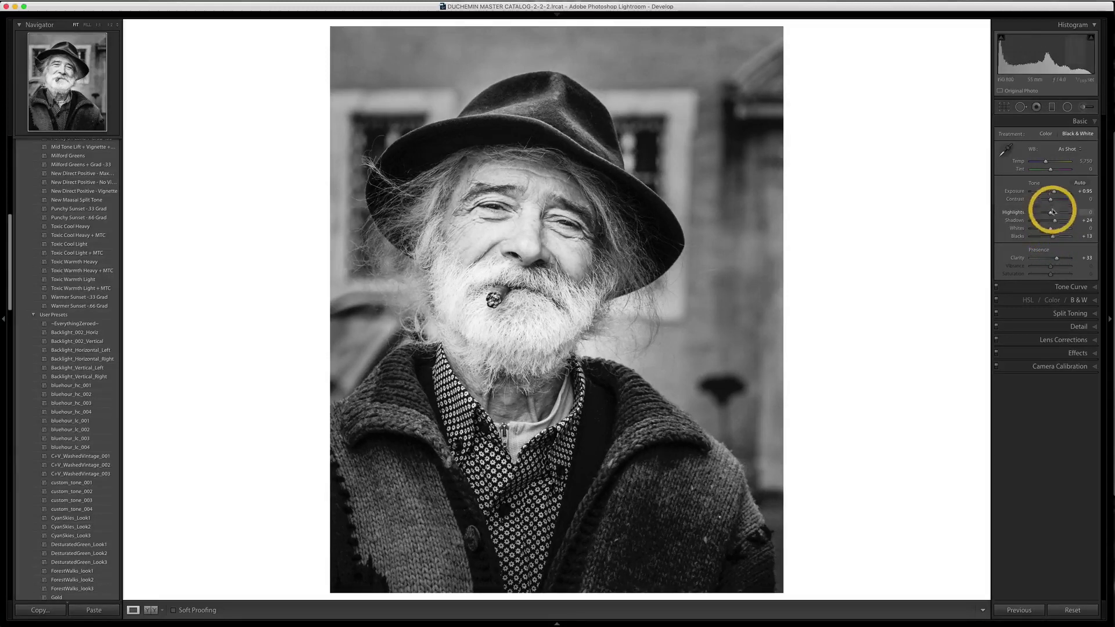
left_click_drag(1051, 199, 1055, 201)
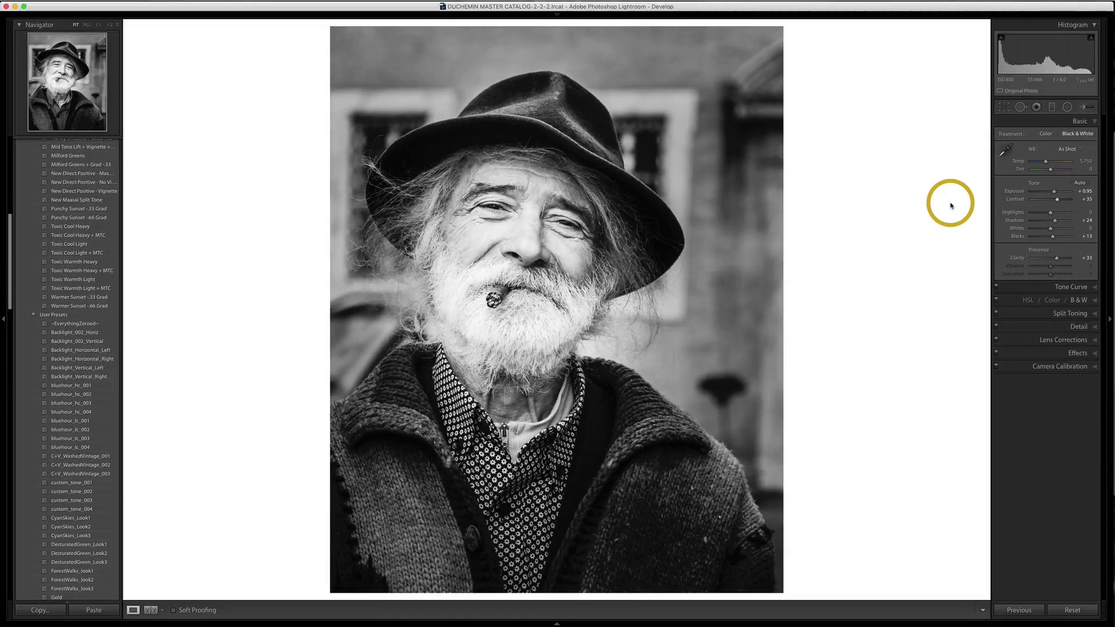
key("y")
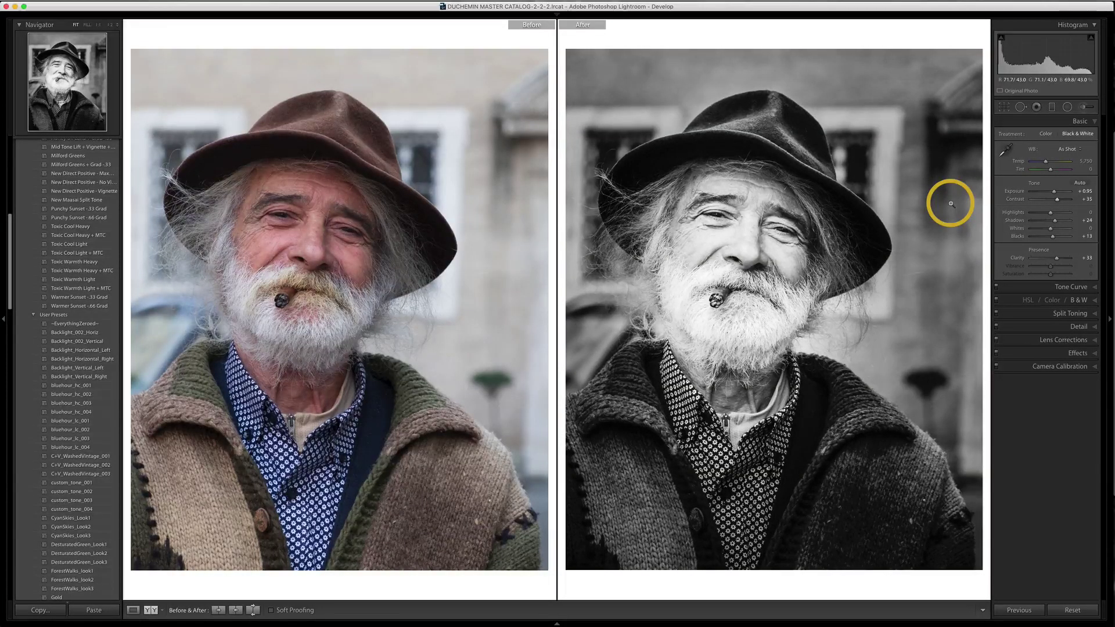